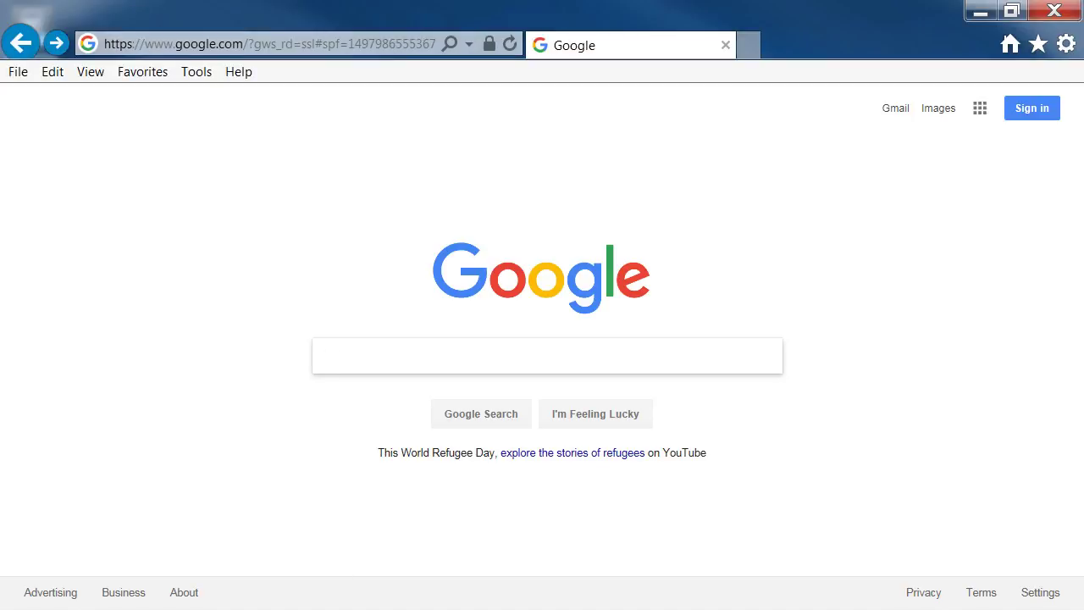
Search for 'dell storage compatibility matrix' and open the Dell Community result.
text(dell st)
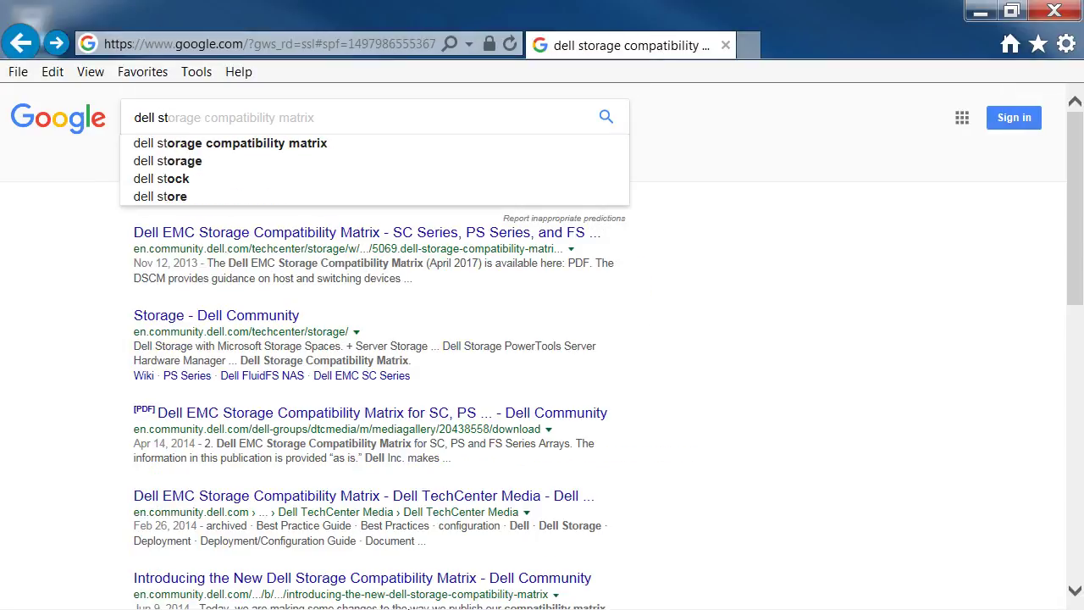
key(Down)
key(Return)
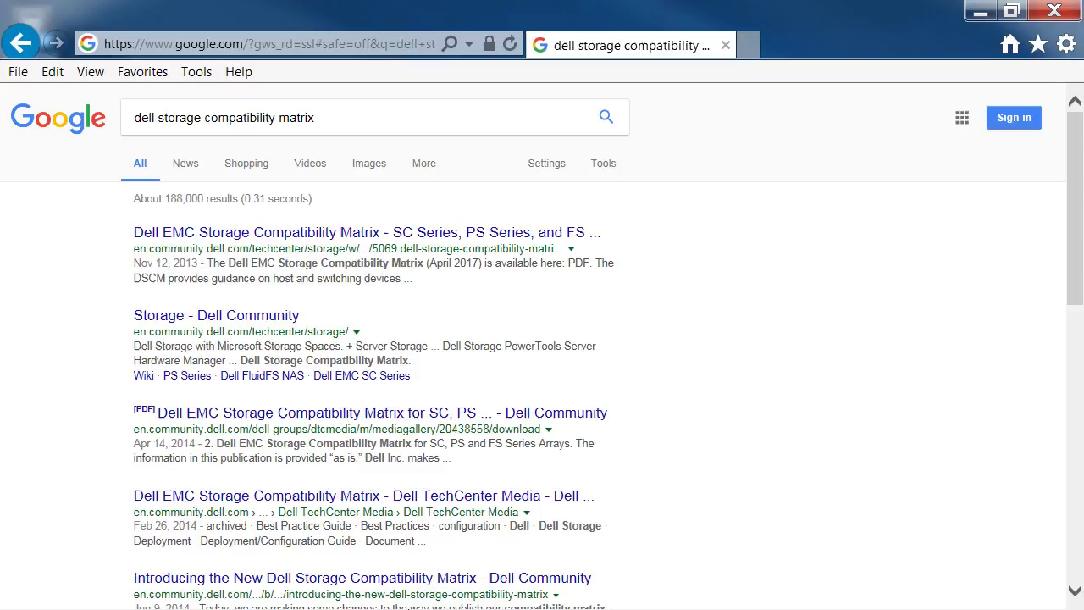
click(312, 239)
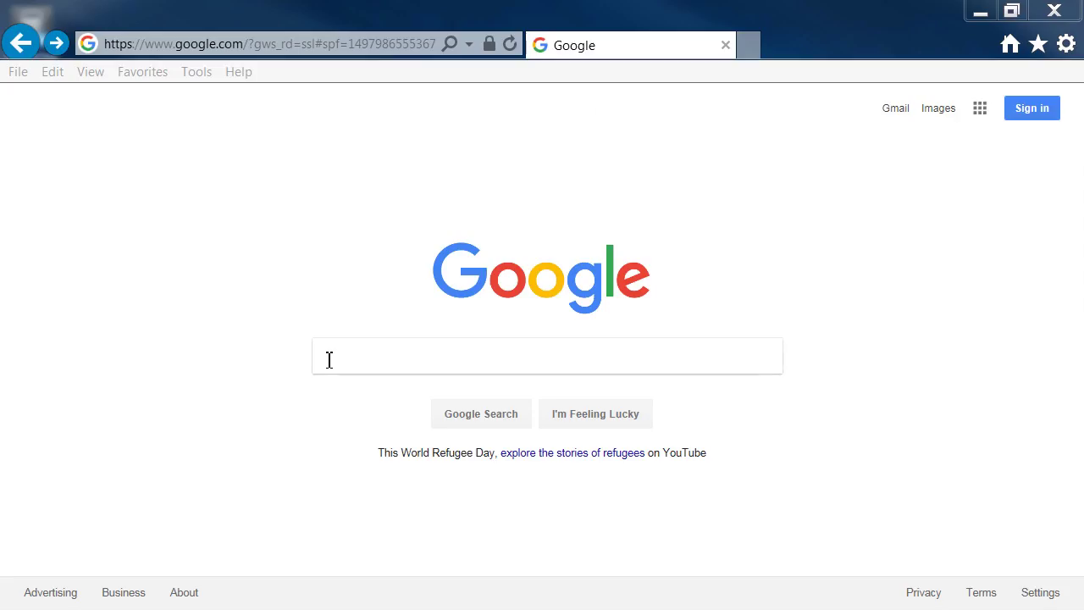
click(329, 360)
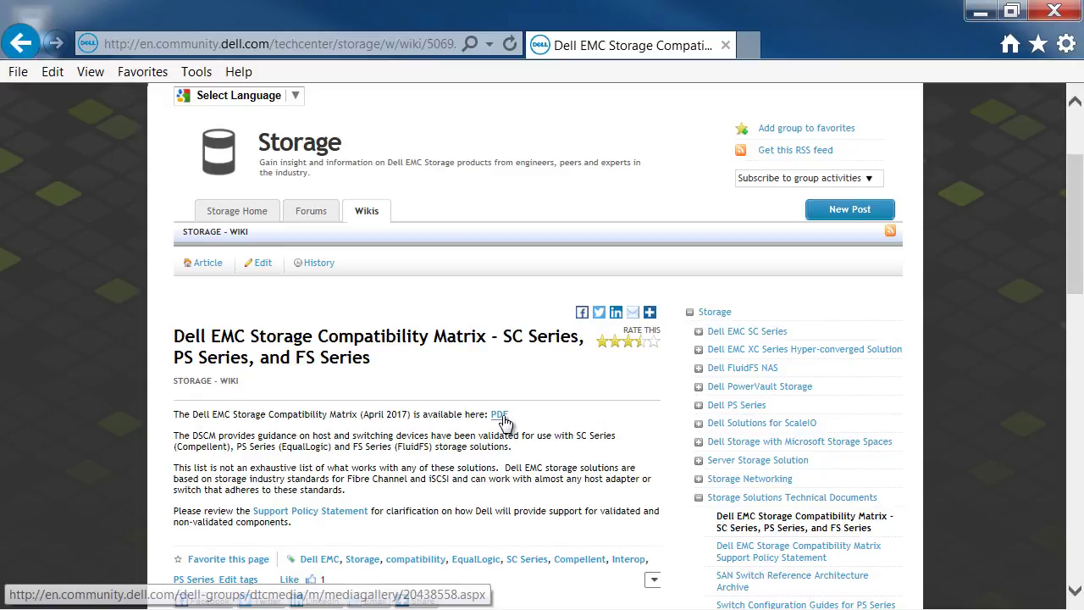
Download the April 2017 Dell EMC Storage Compatibility Matrix PDF and open it in Acrobat.
click(498, 415)
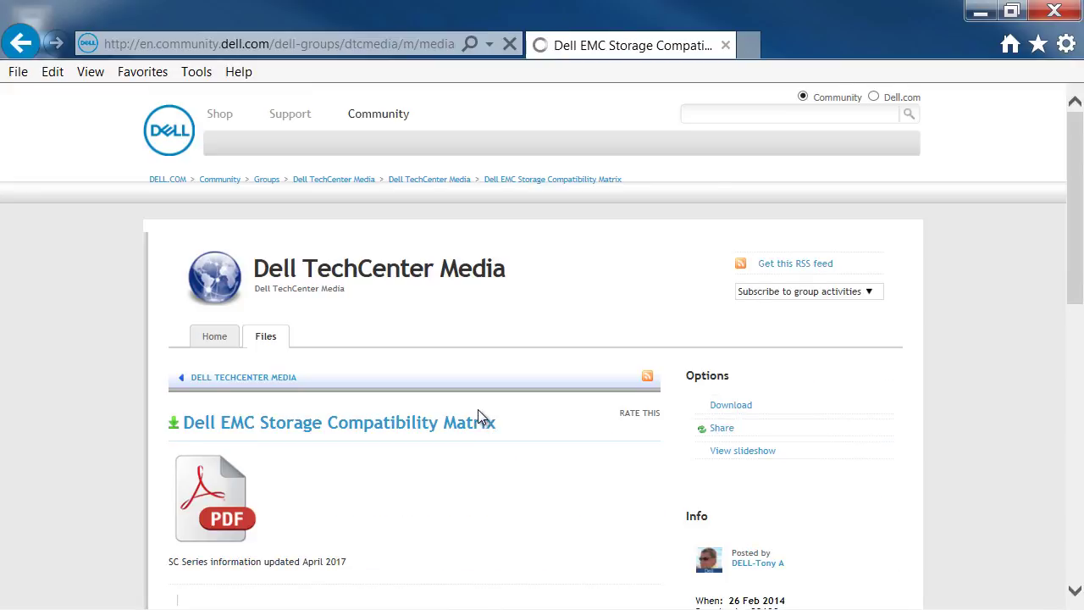
click(394, 452)
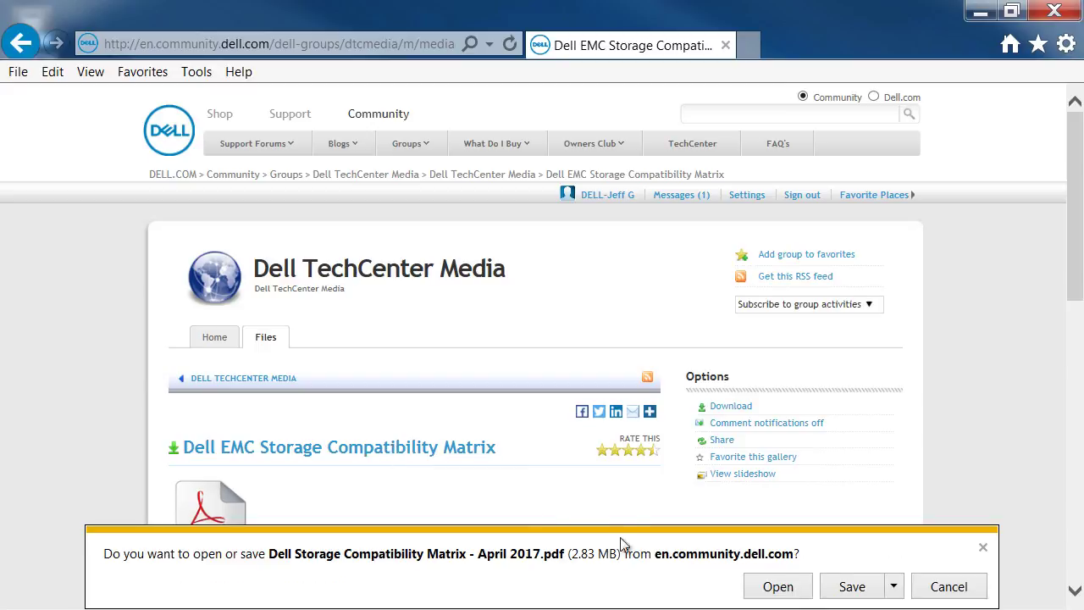
click(777, 586)
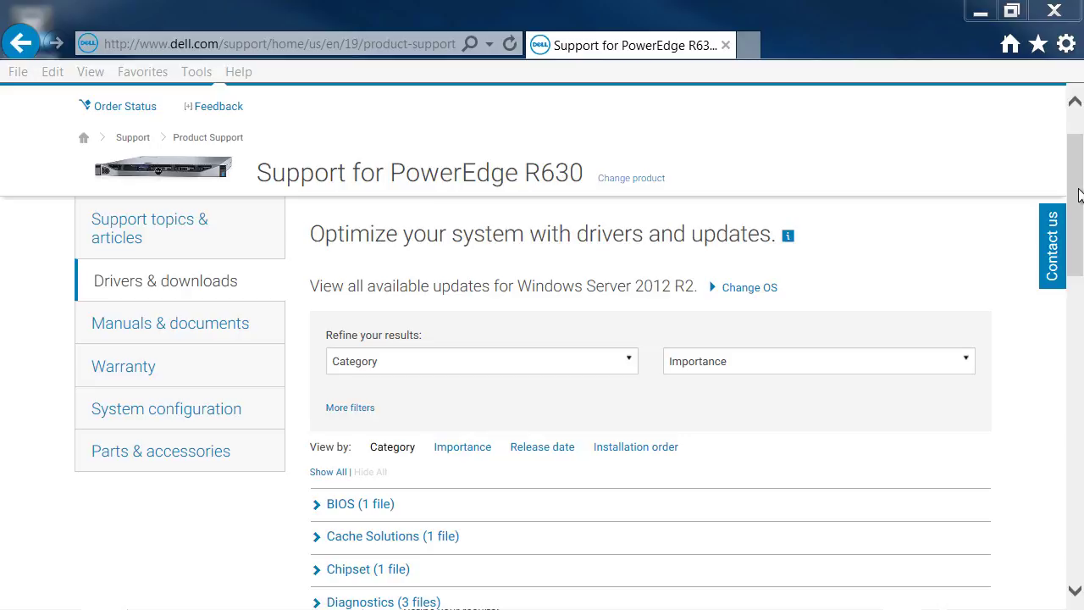
Switch the R630 downloads to Windows Server 2016 and expand the SAS Non-RAID (3 files) category.
click(756, 291)
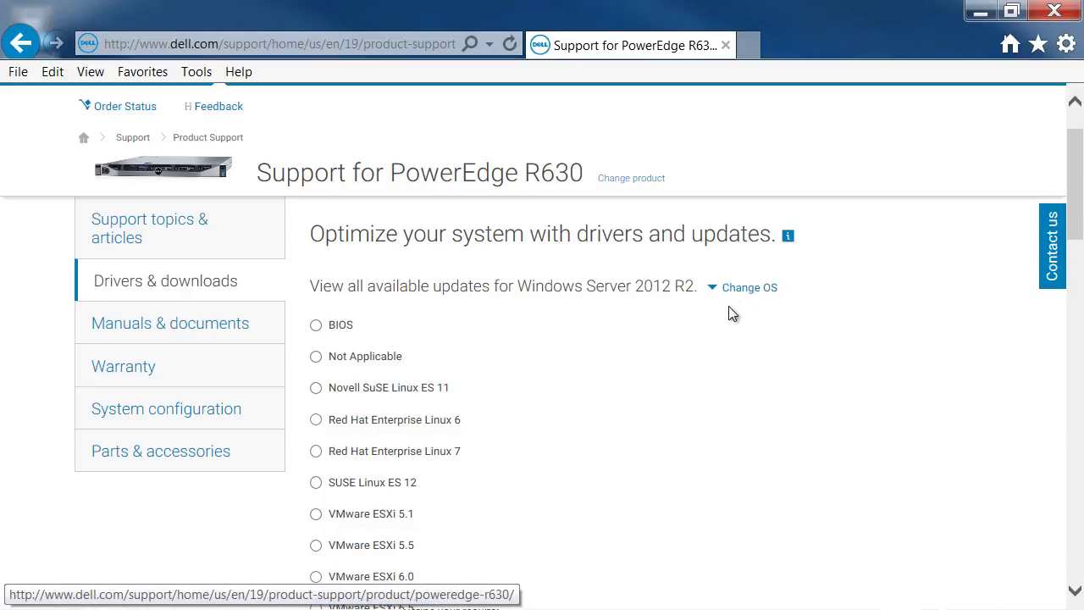
scroll(415, 474, down, 4)
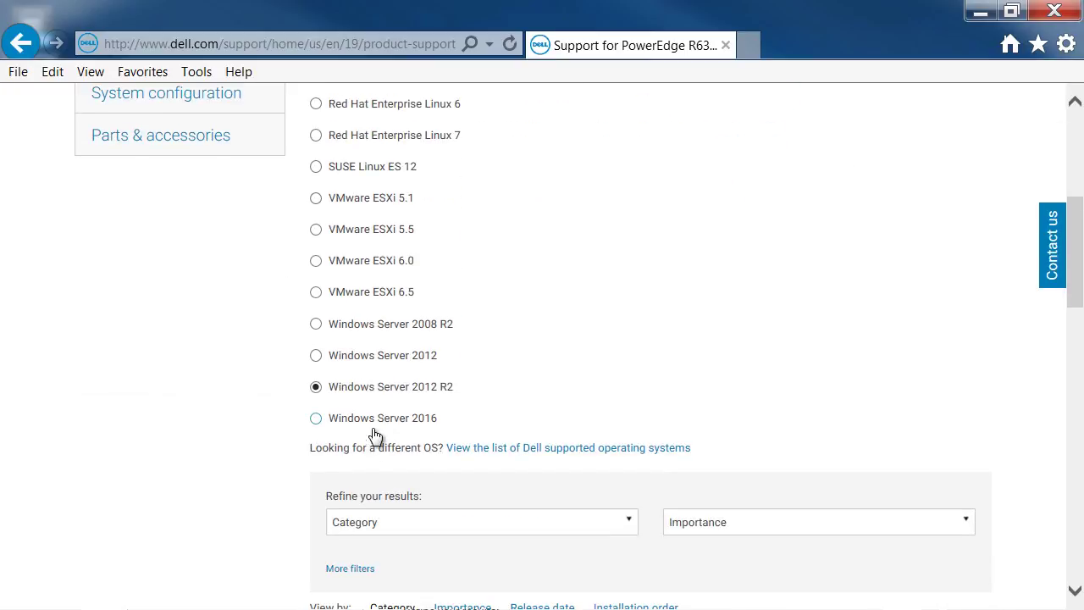
click(332, 420)
scroll(650, 338, down, 6)
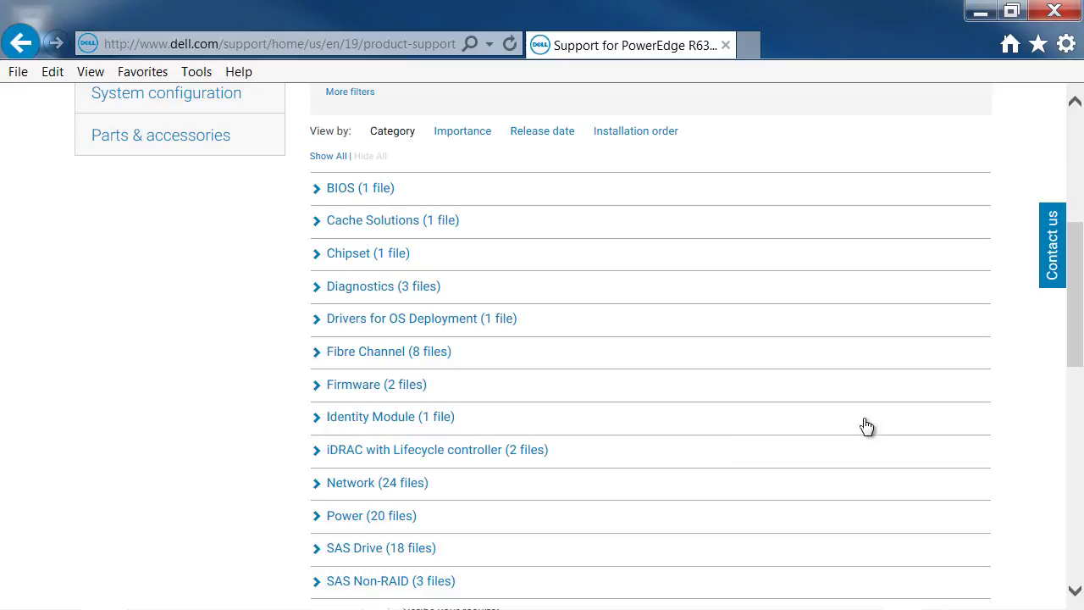
scroll(609, 464, down, 1)
click(356, 505)
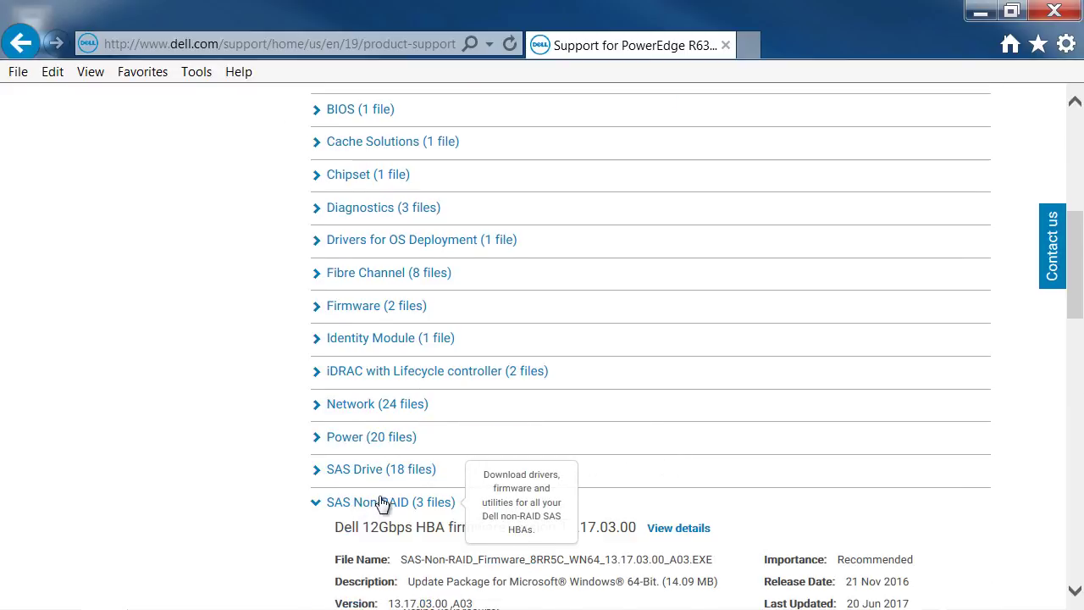
scroll(948, 394, down, 4)
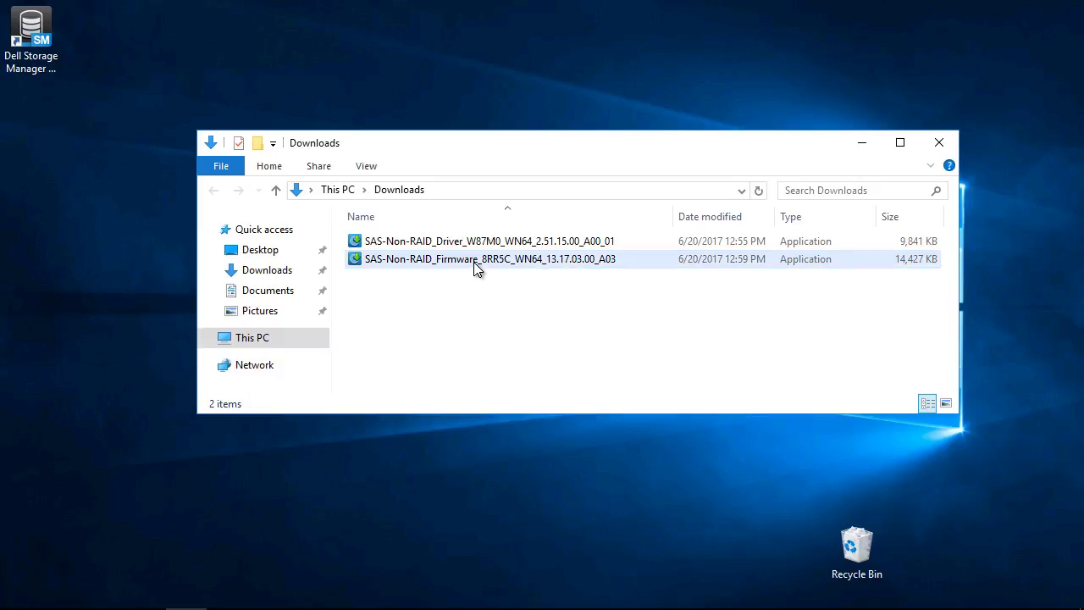
Run the 12Gbps HBA firmware 13.17.03.00 package and decline reinstalling the same version.
double_click(475, 265)
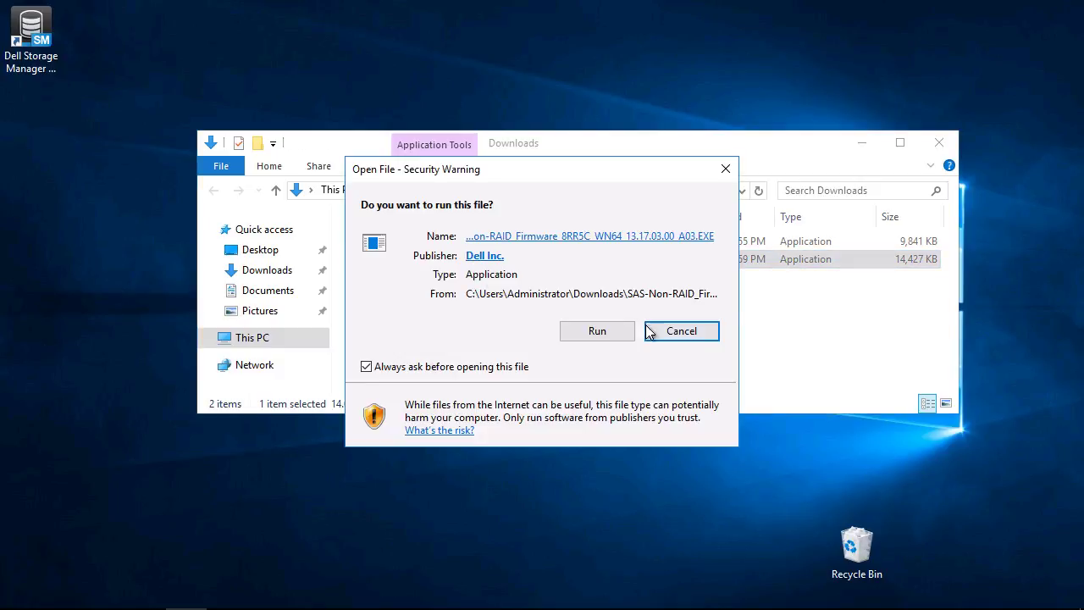
click(604, 335)
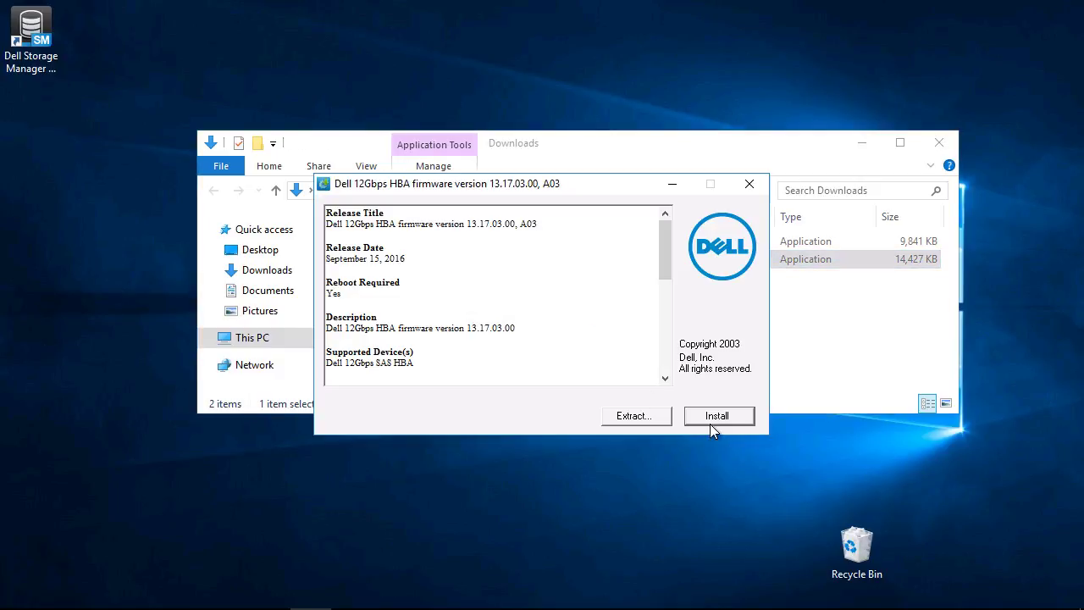
click(719, 415)
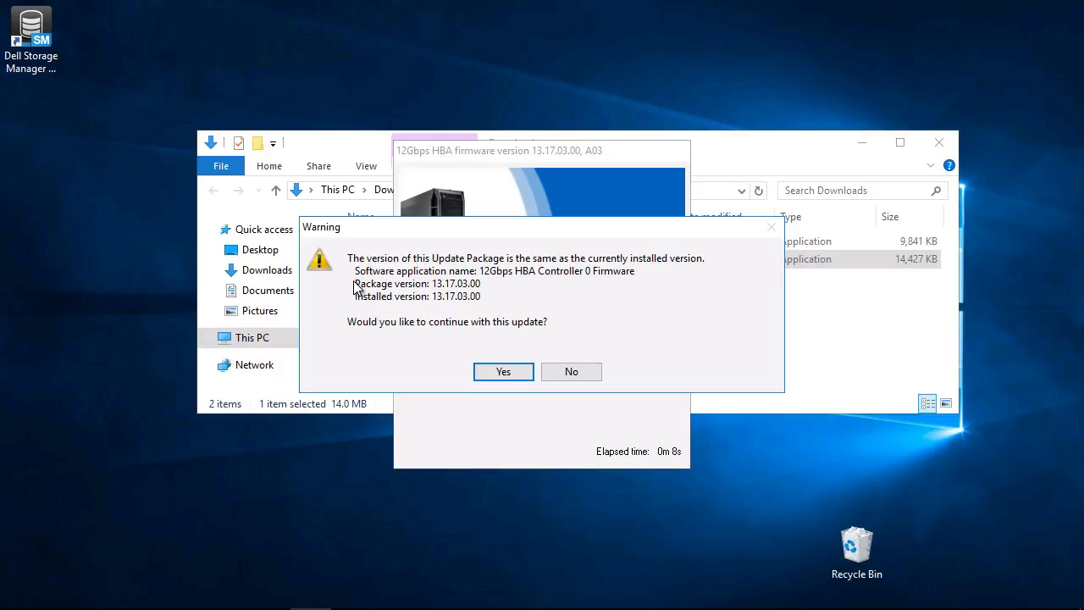
click(571, 372)
click(710, 416)
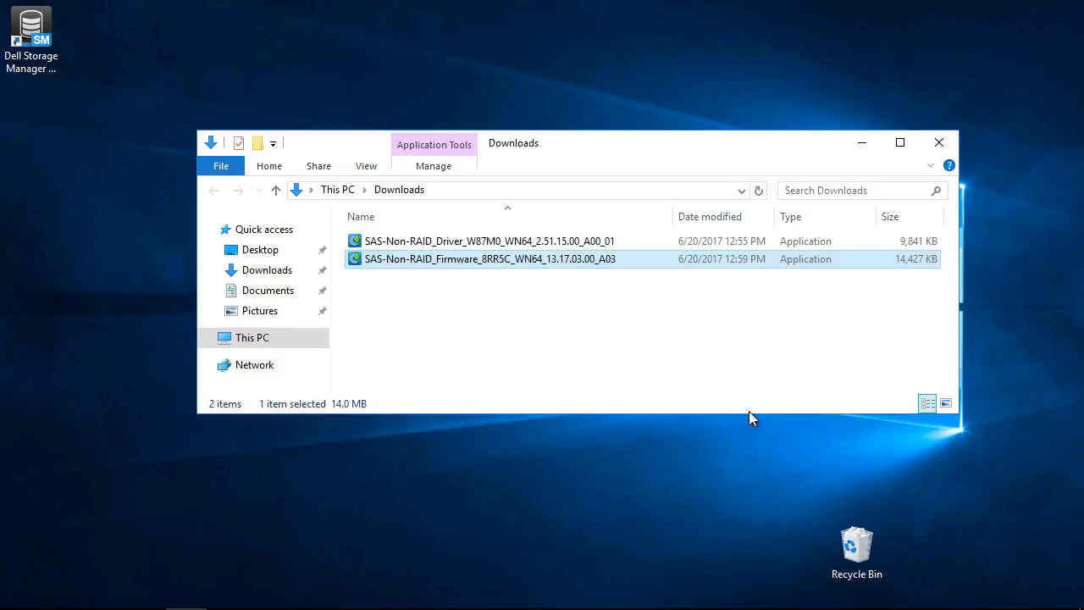
Install SAS HBA driver 2.51.15.00 over version 2.51.12.80 and reboot the server.
click(525, 243)
double_click(525, 243)
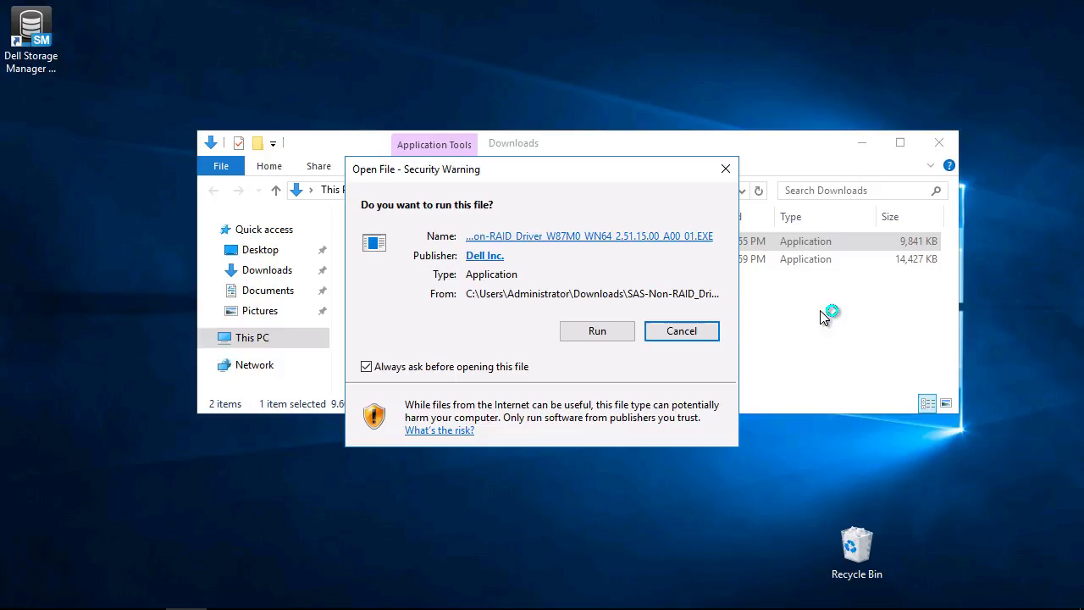
click(615, 331)
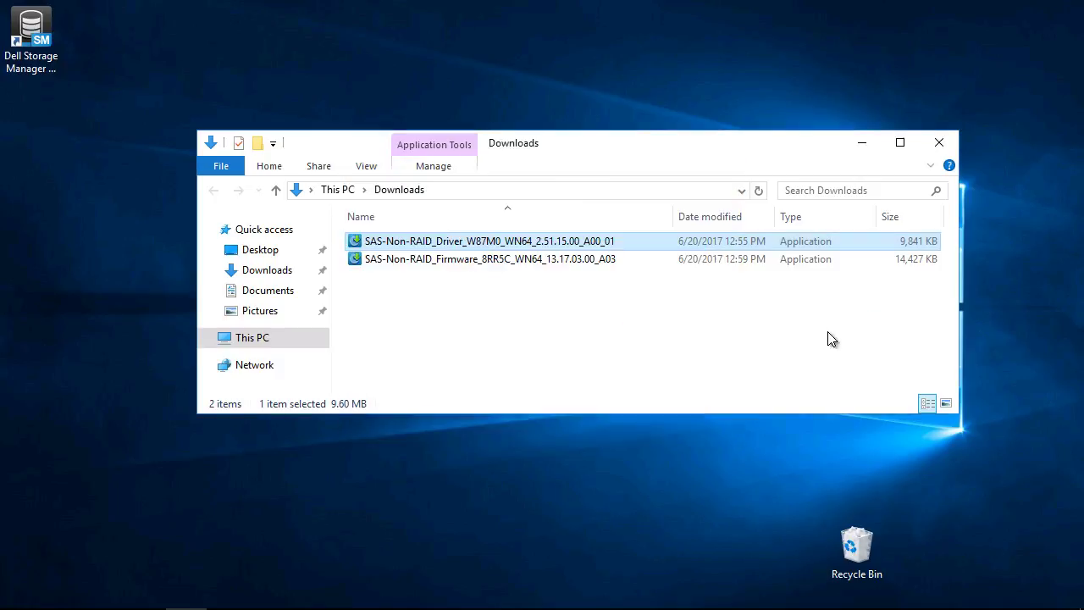
key(Return)
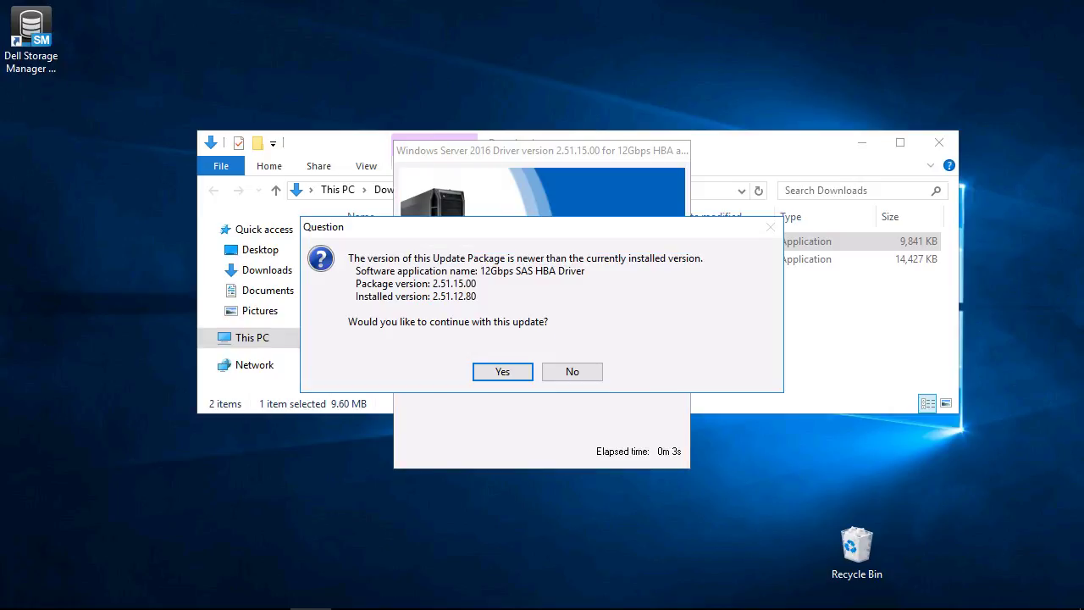
click(507, 373)
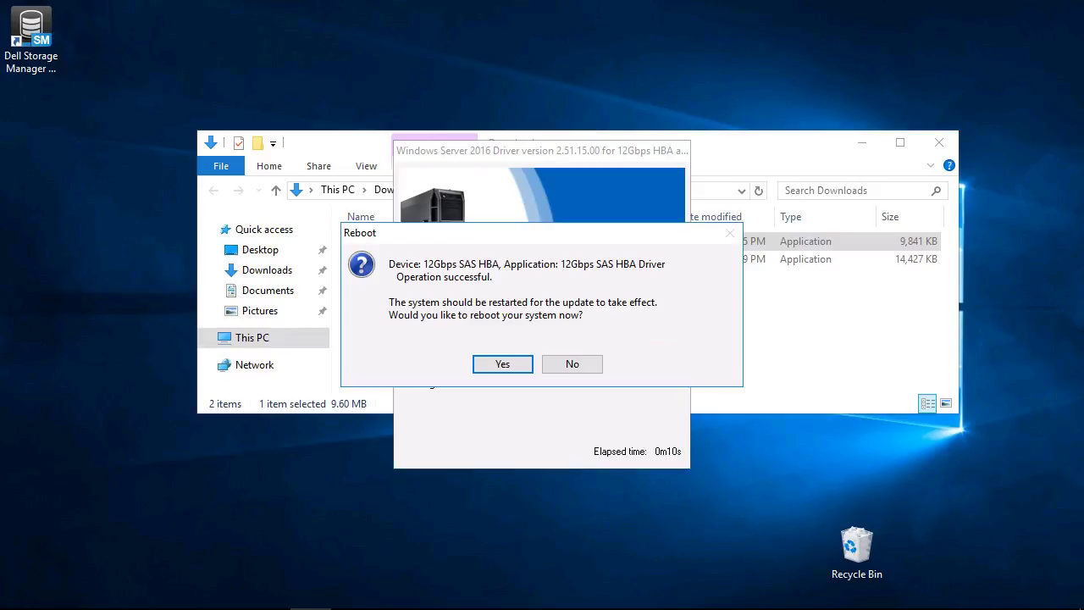
click(497, 364)
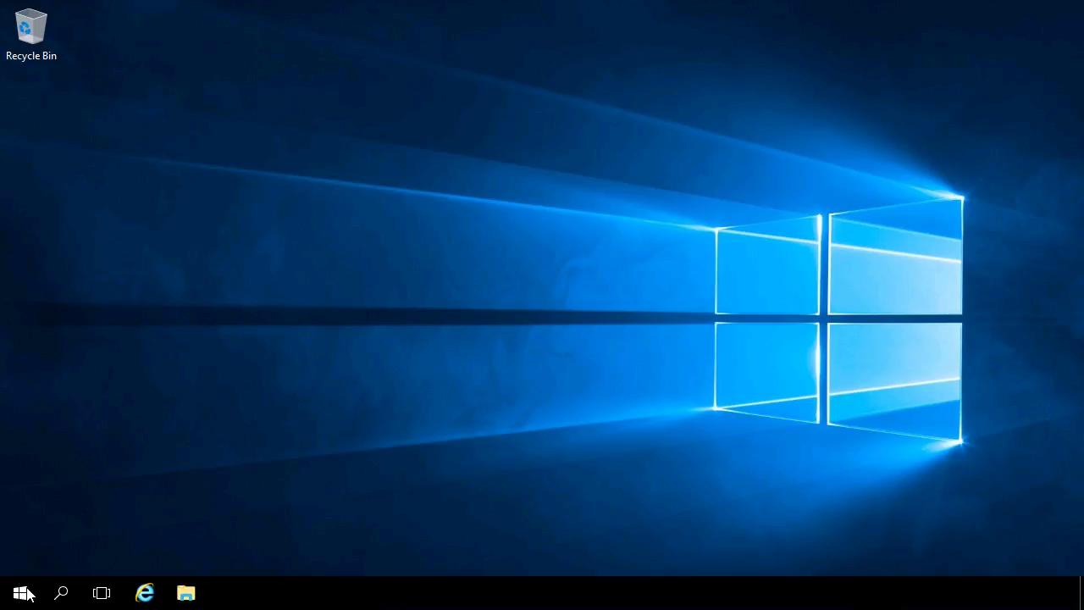
Launch the Add Roles and Features Wizard via Programs and Features' Windows features link.
right_click(25, 595)
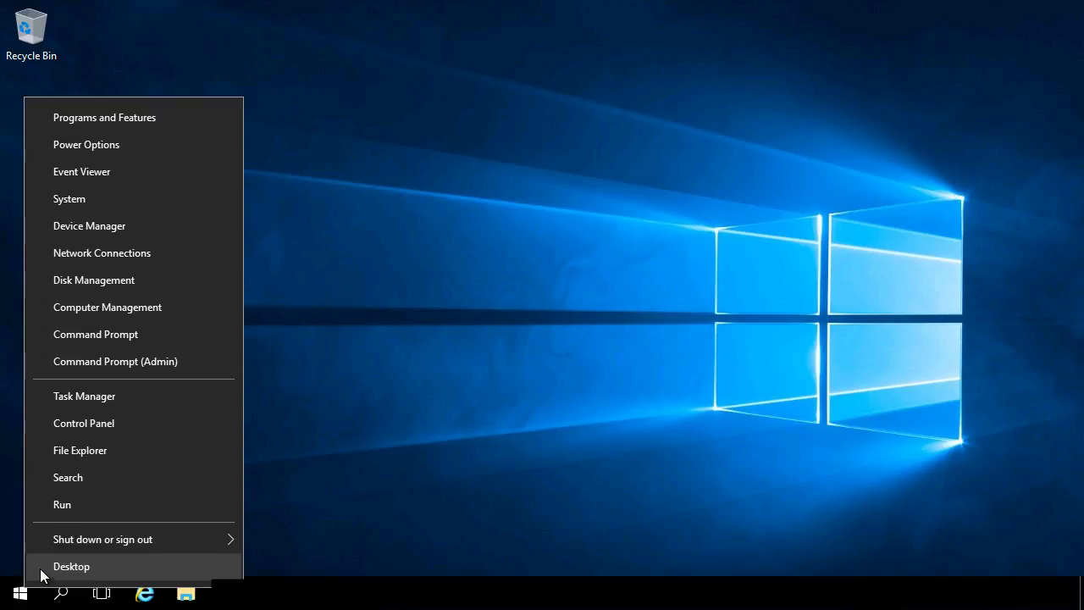
click(104, 120)
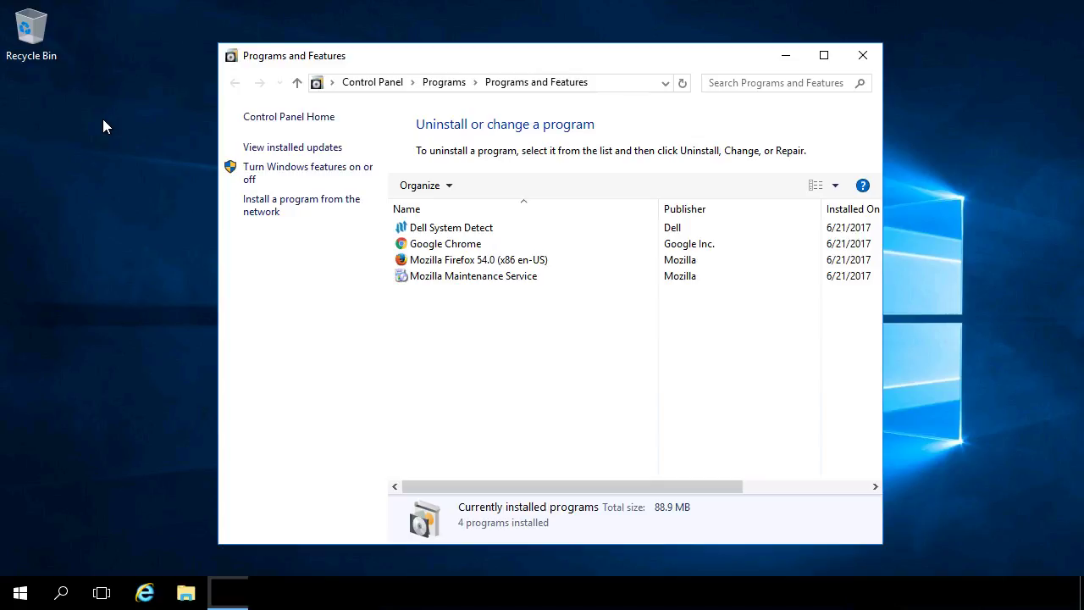
click(291, 174)
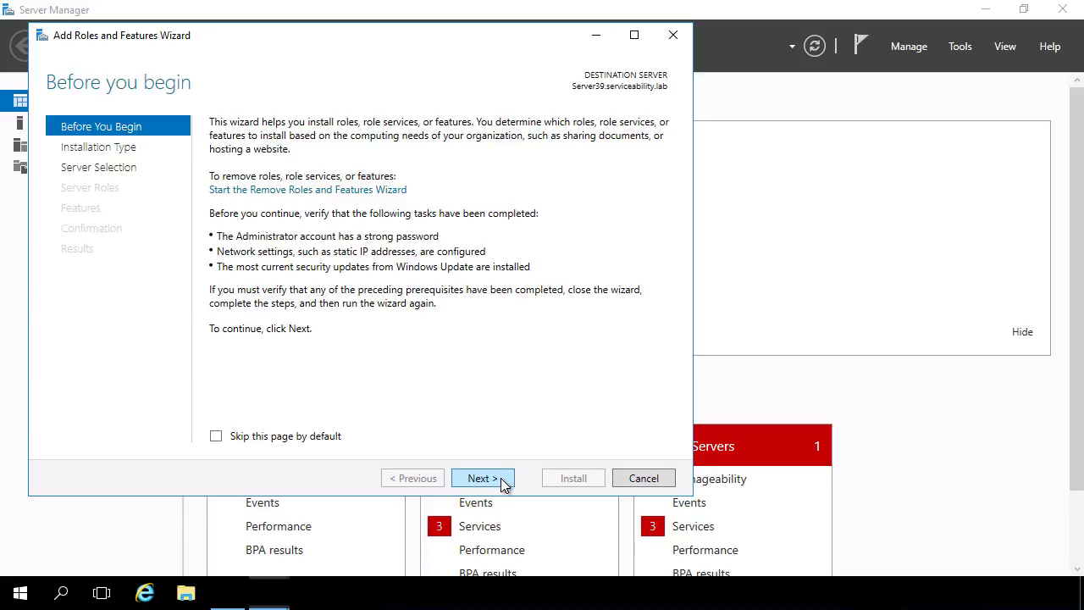
Advance the wizard with role-based installation on this server to the Features page.
click(500, 477)
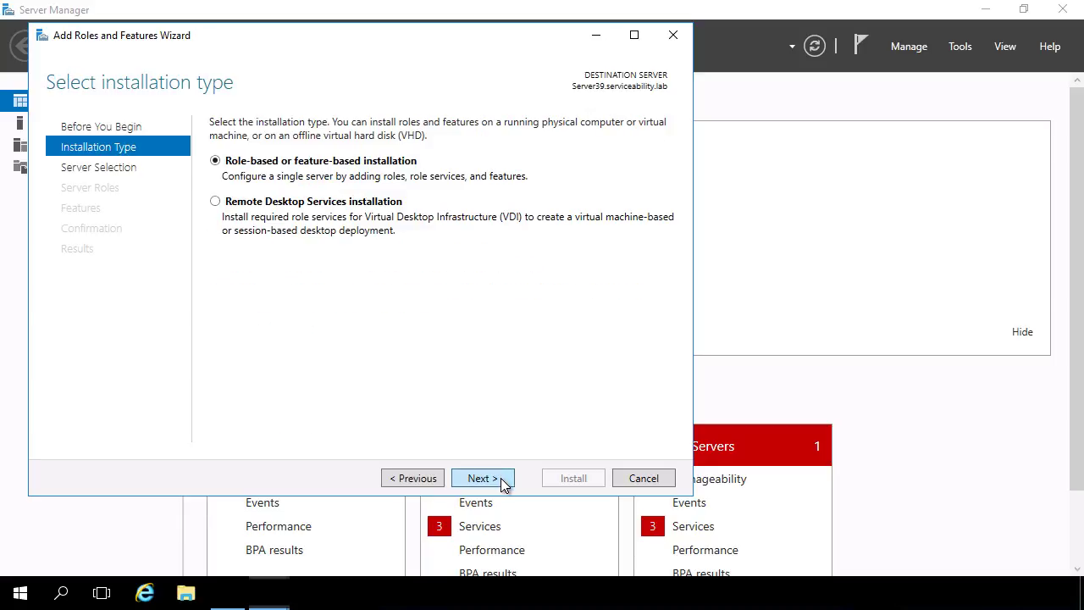
click(501, 477)
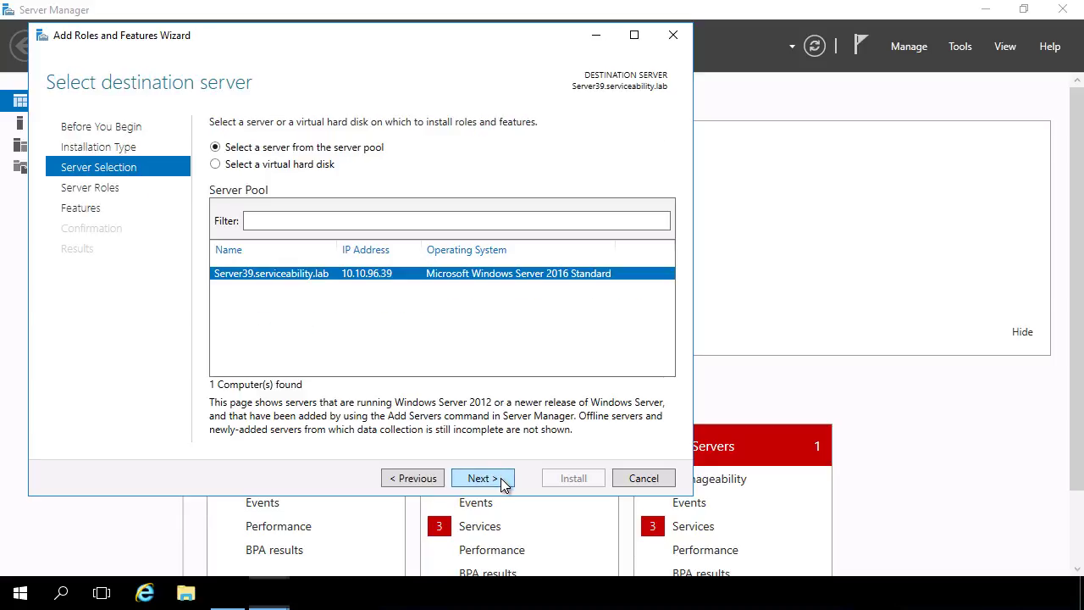
click(500, 478)
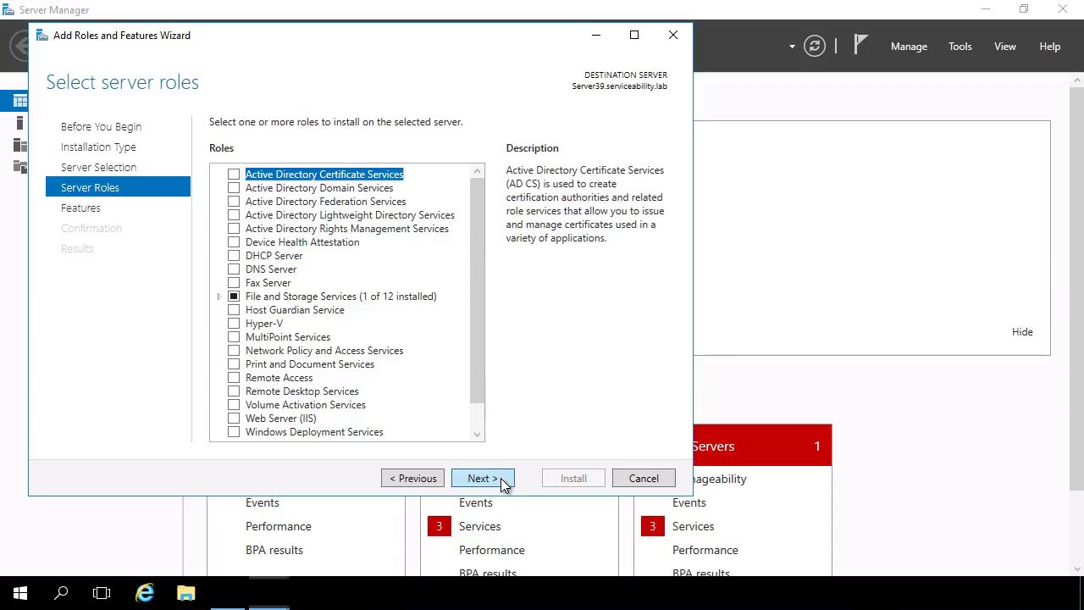
click(500, 477)
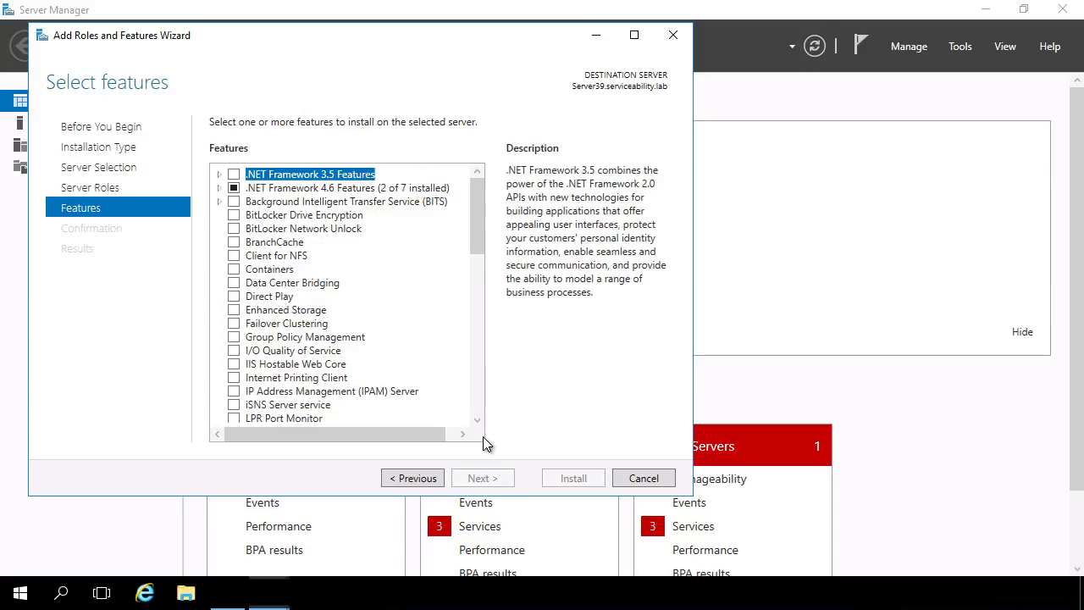
Select Multipath I/O, allow automatic restarts, and start the installation.
click(479, 398)
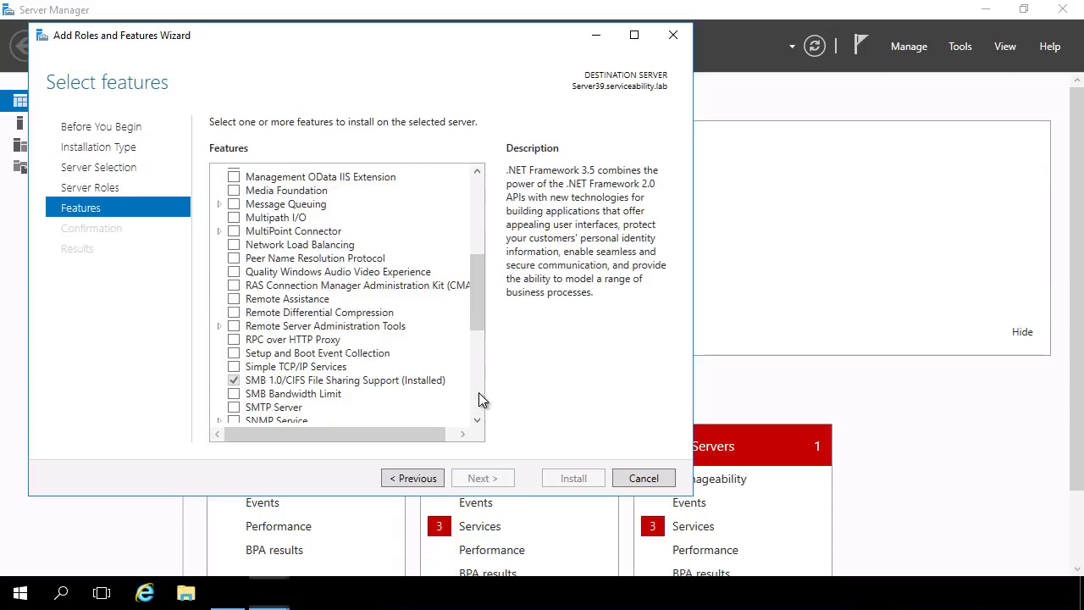
click(234, 218)
click(234, 218)
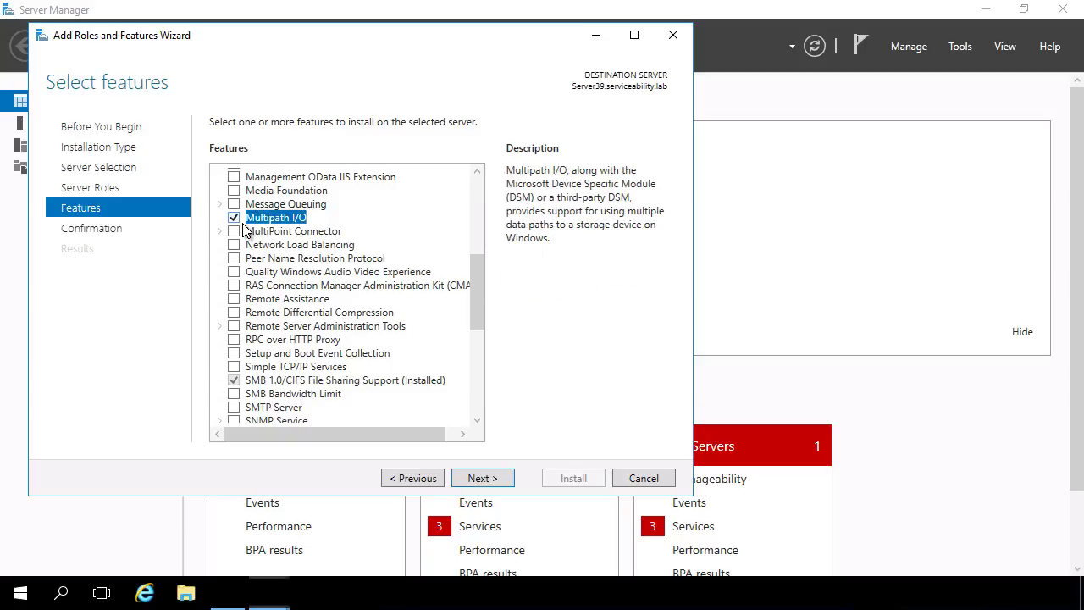
click(483, 479)
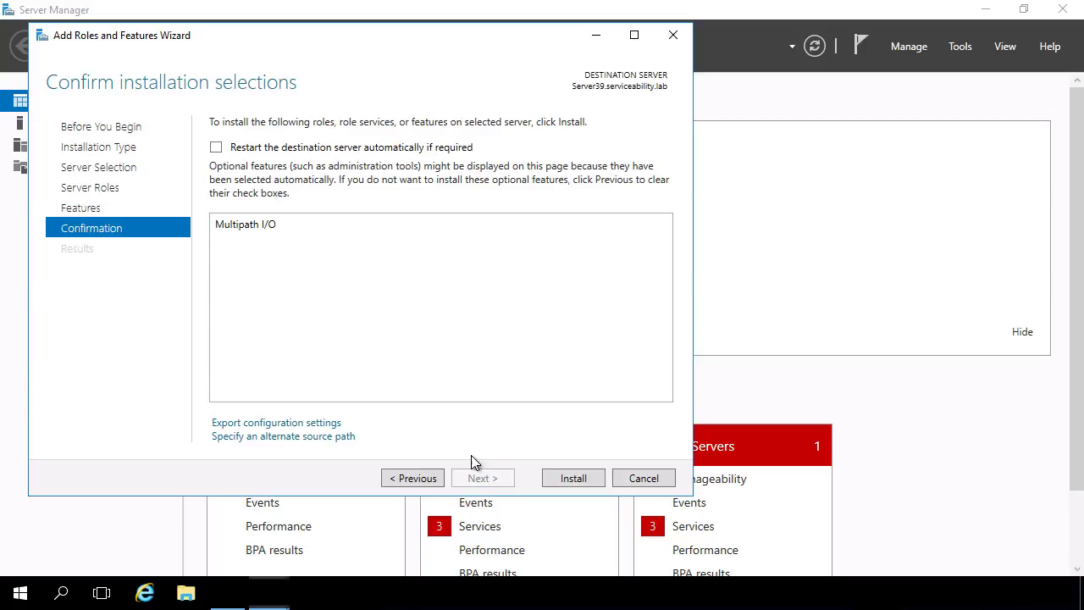
click(216, 147)
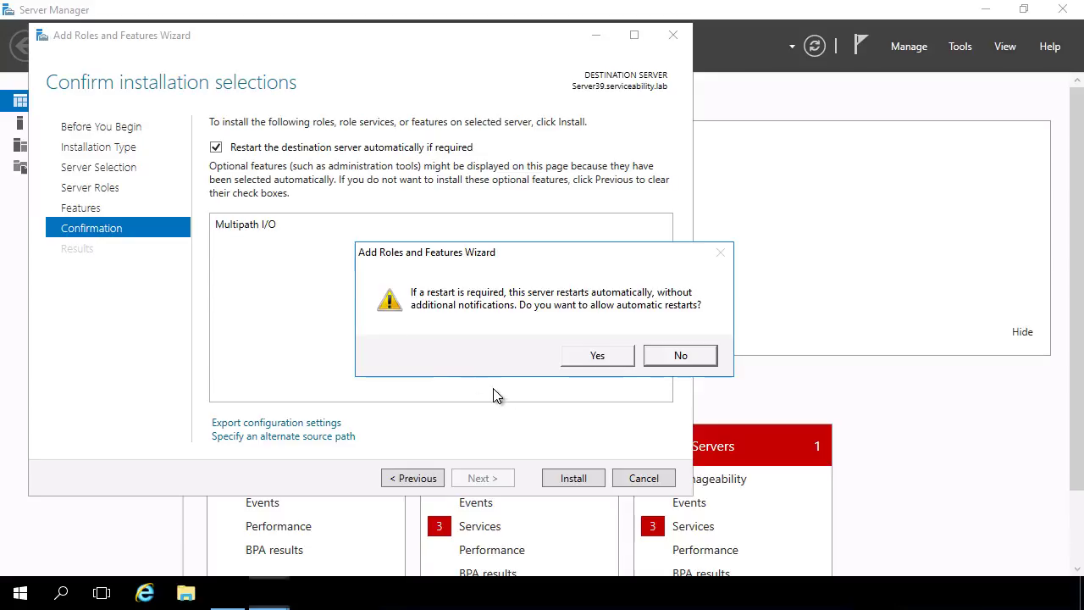
click(600, 356)
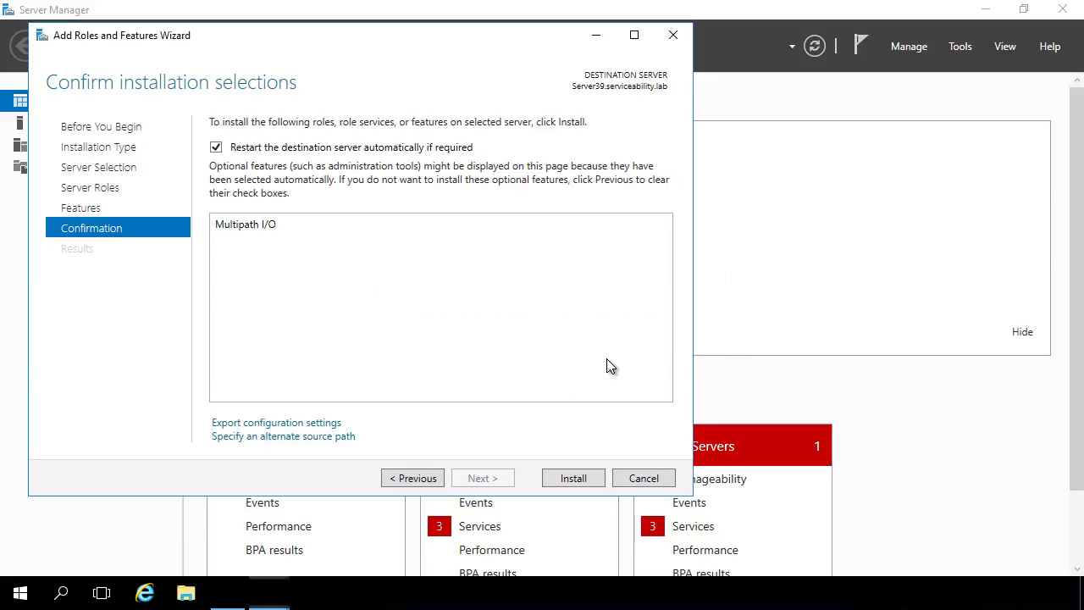
click(573, 479)
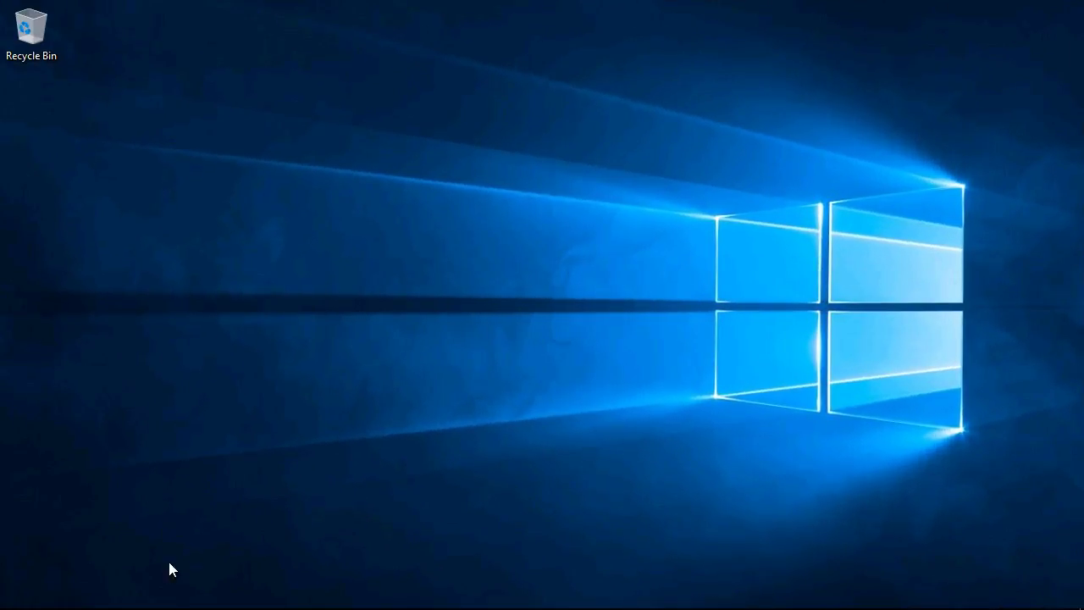
Run Storage Manager Client Setup from Downloads in English, accepting the licence, to completion.
click(188, 593)
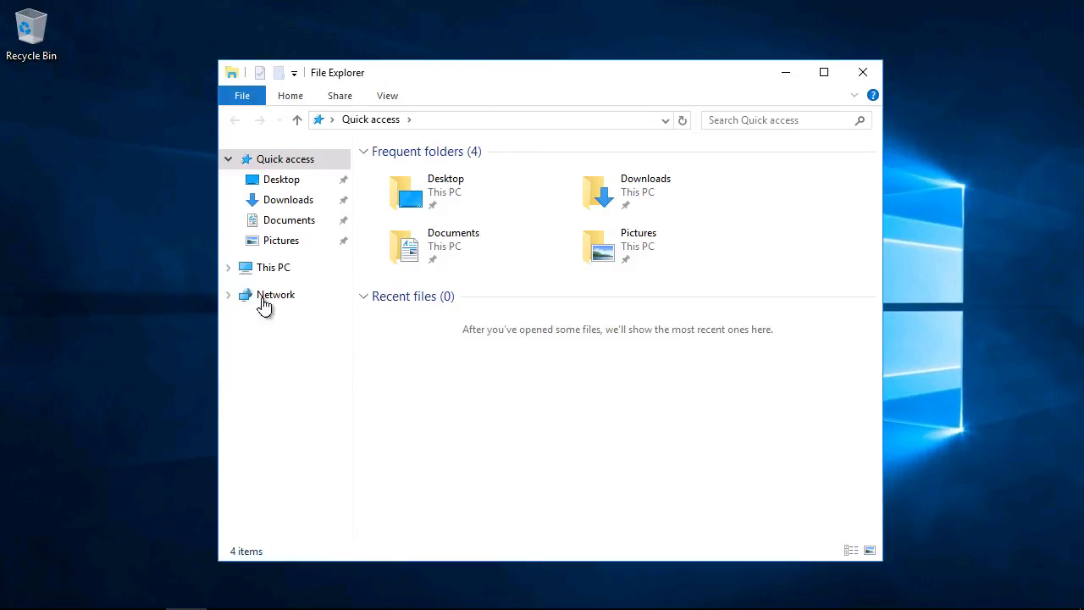
click(292, 200)
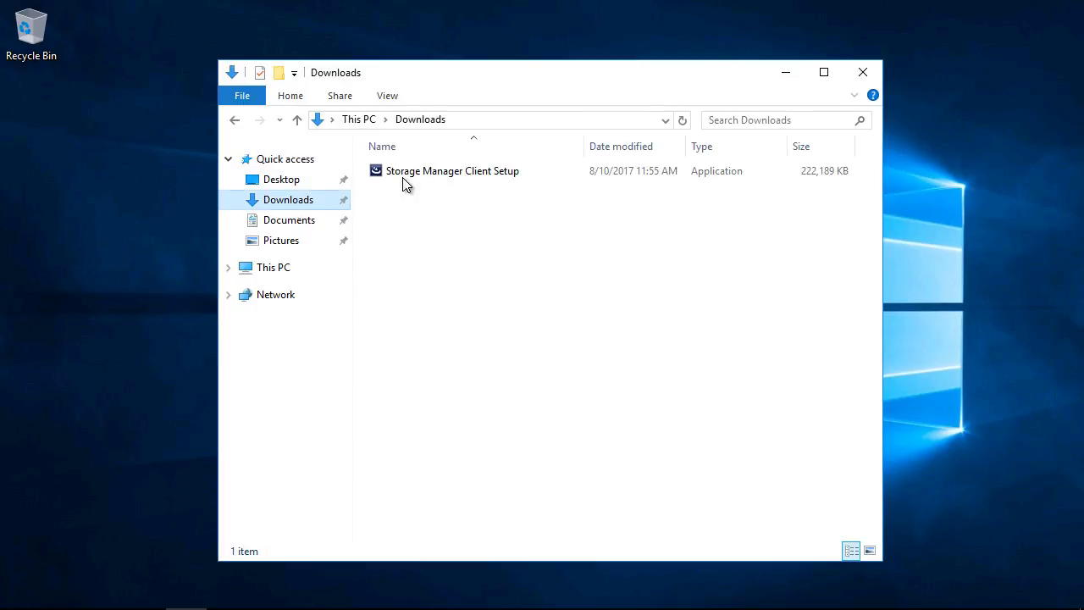
double_click(431, 173)
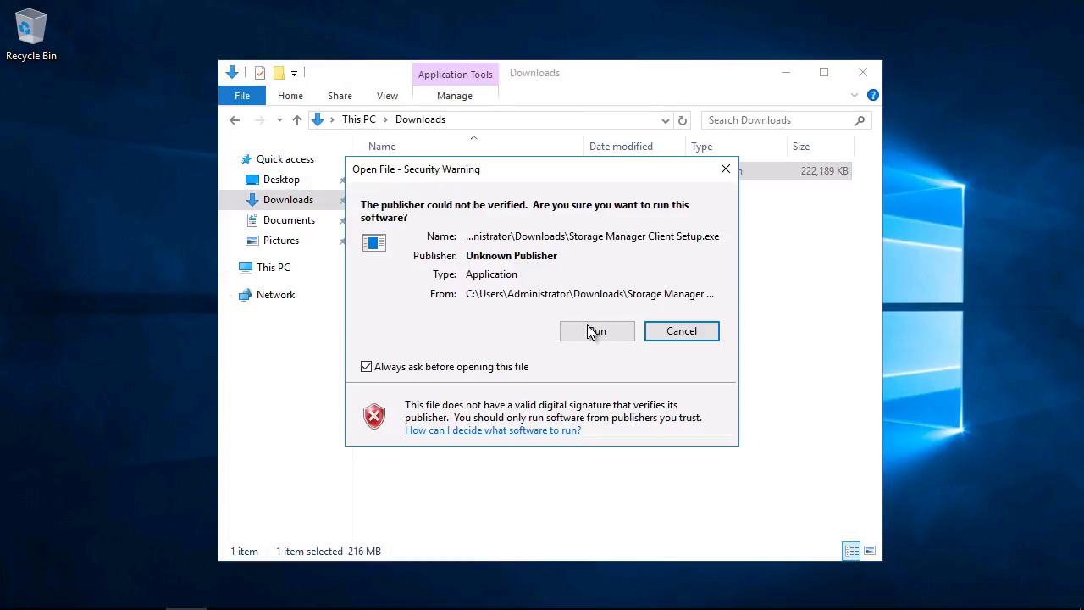
click(595, 332)
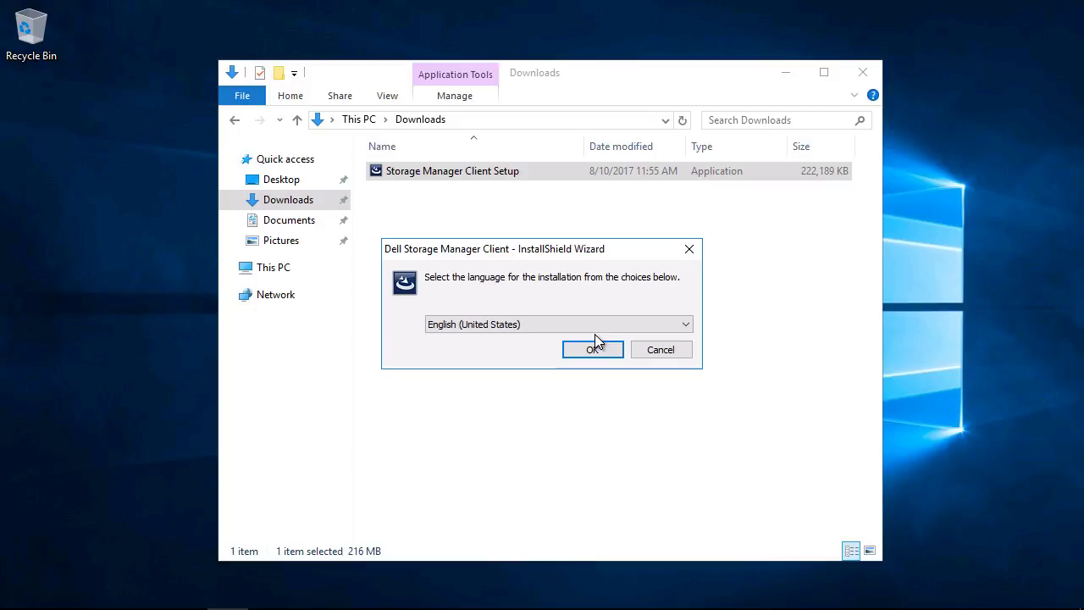
click(611, 353)
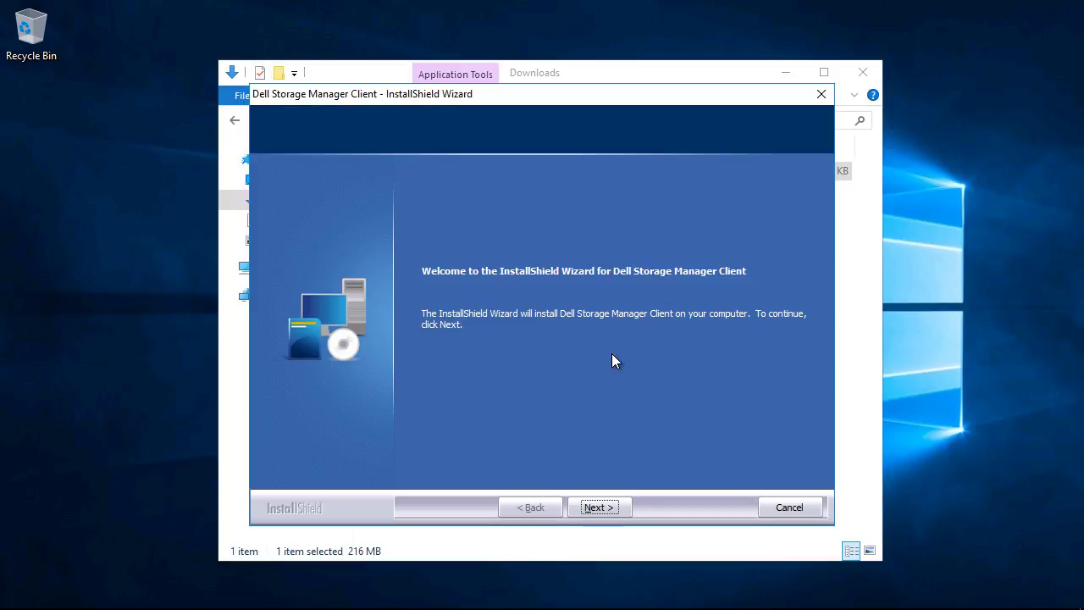
click(605, 506)
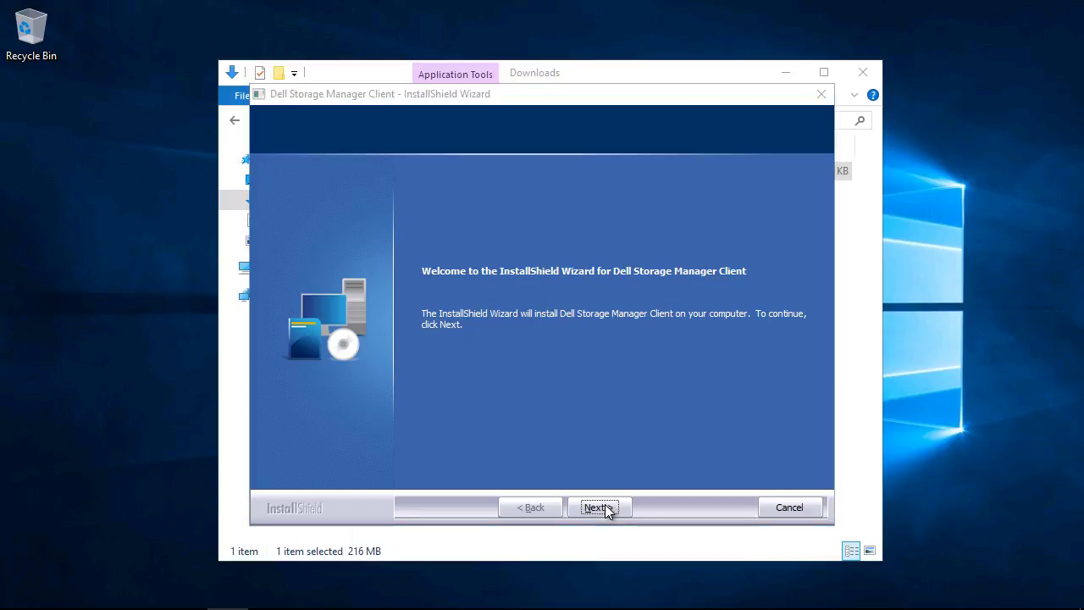
click(605, 507)
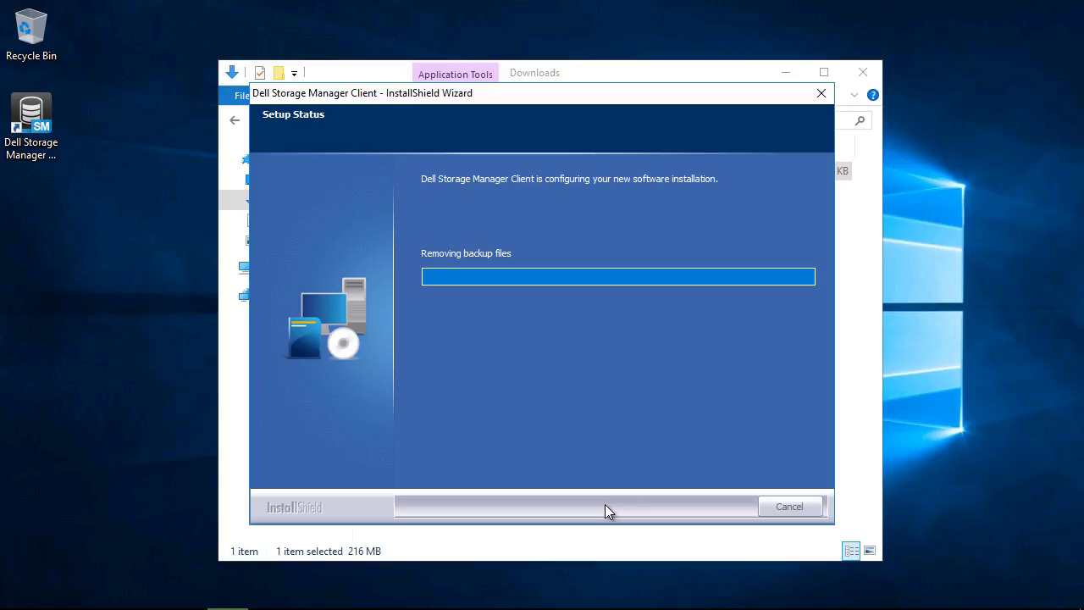
click(604, 505)
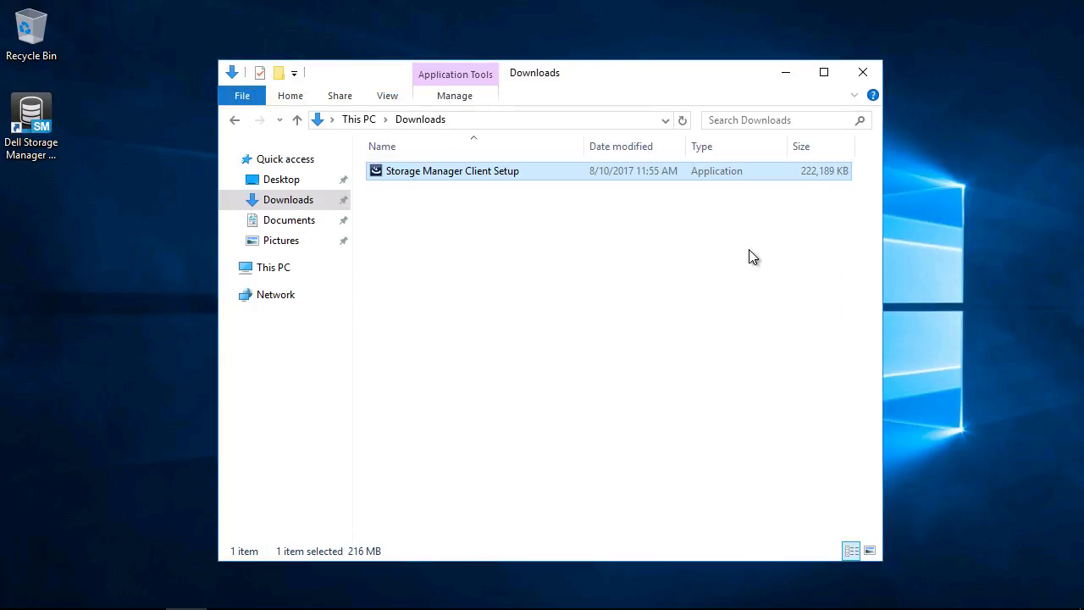
Close Downloads and move the Recycle Bin bottom-right and Storage Manager shortcut top-left.
click(862, 73)
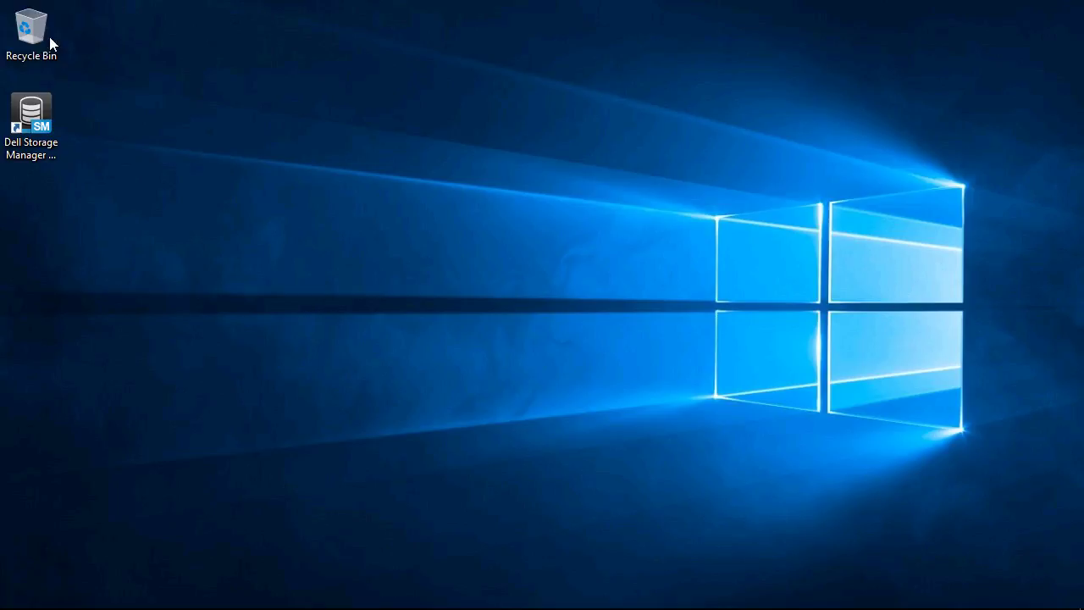
drag(50, 43, 1064, 574)
drag(32, 122, 34, 56)
Launch Storage Manager Client and log in to Storage Center 66683 with the admin credentials.
double_click(34, 56)
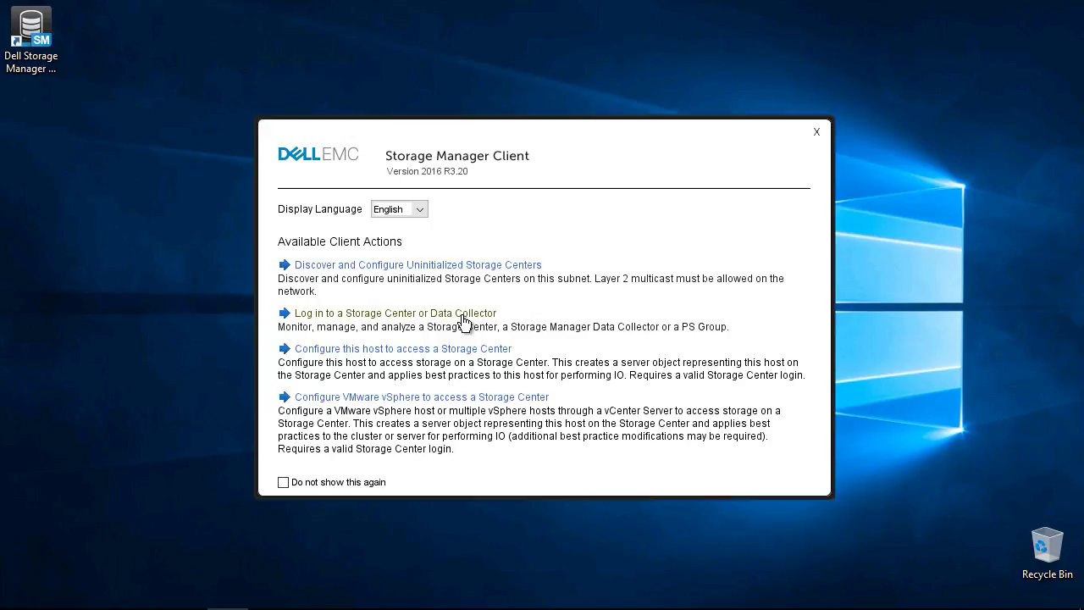
click(468, 317)
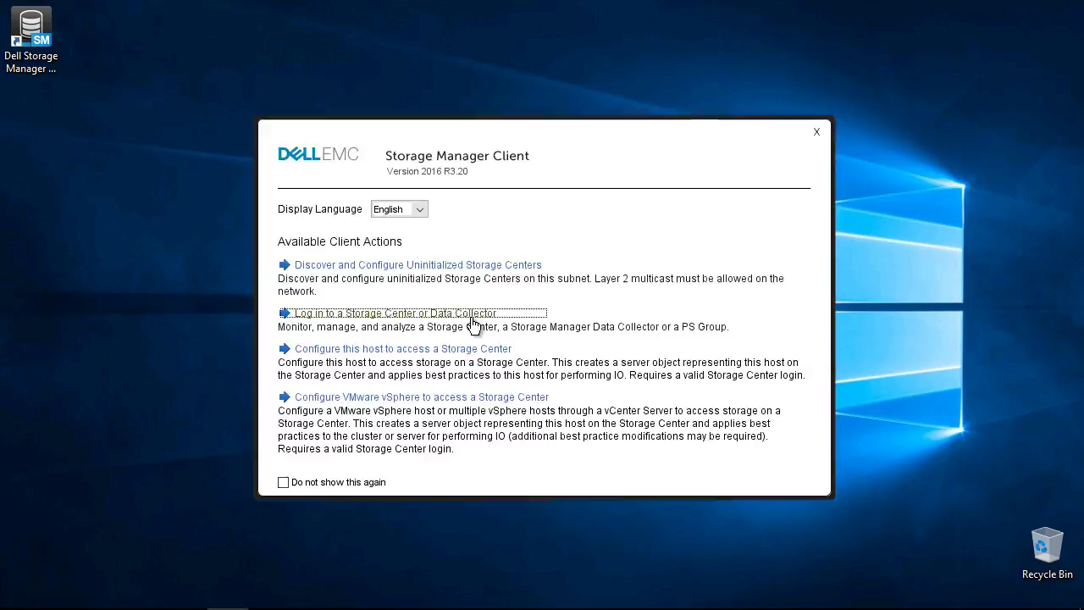
text(Admin)
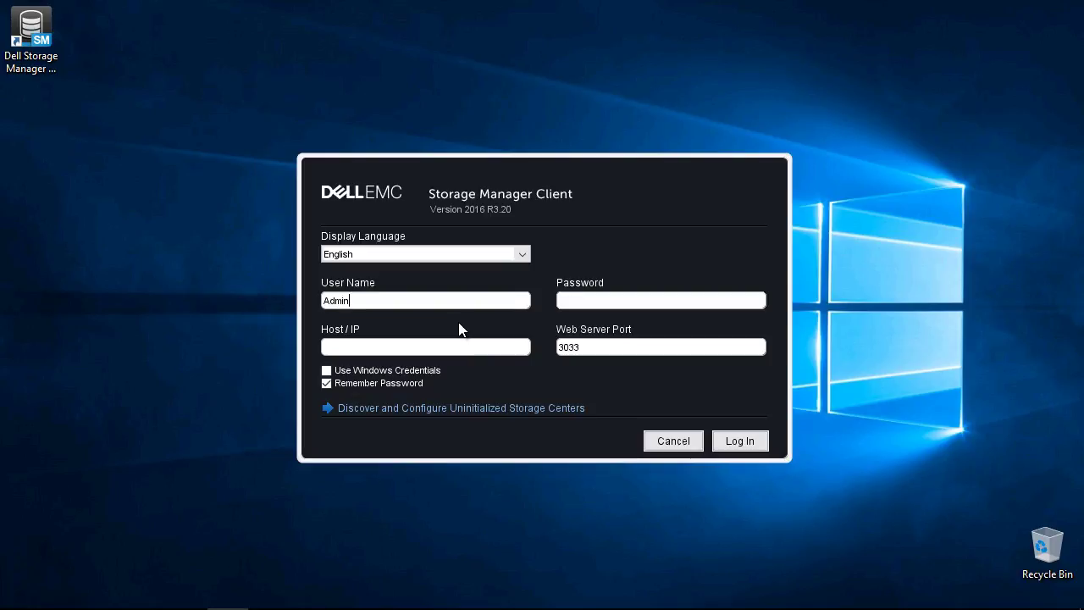
key(Tab)
text(*******)
click(752, 447)
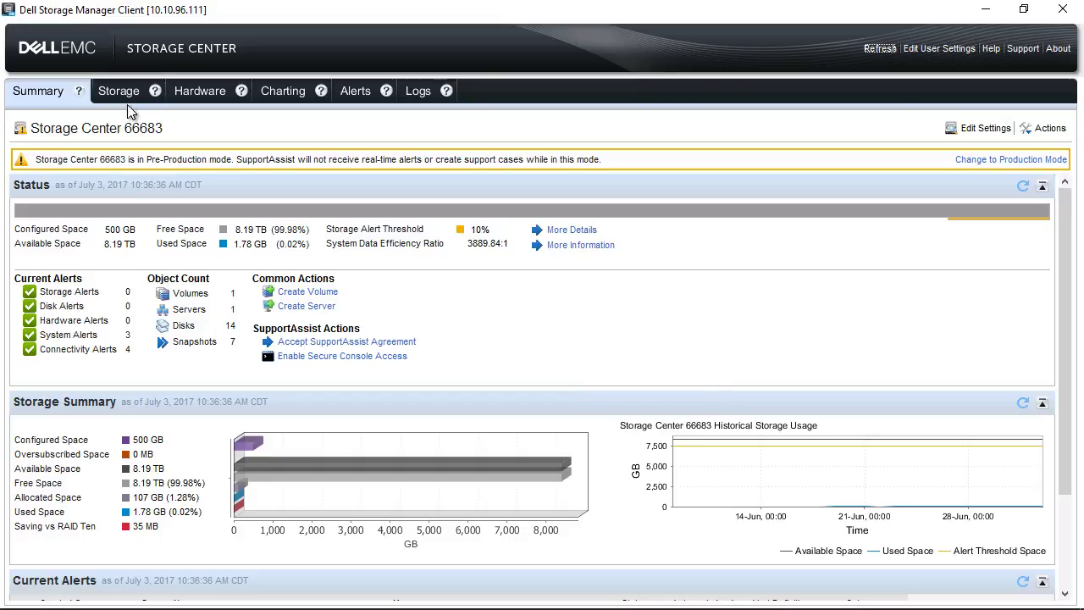
In the Storage view, choose 'Create Server from localhost' from the Servers menu.
click(123, 93)
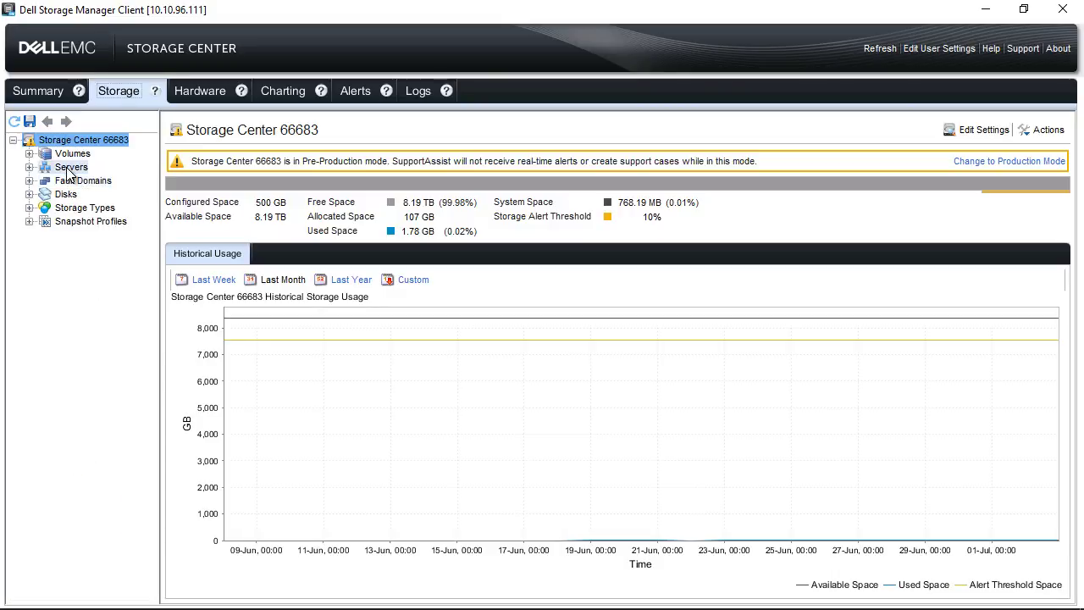
right_click(69, 170)
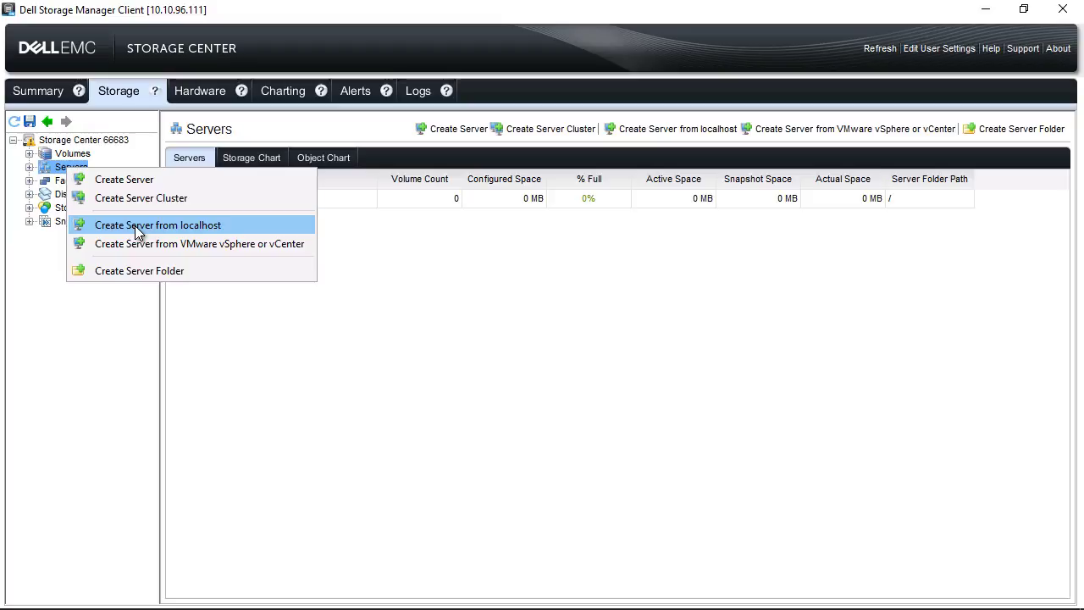
click(134, 226)
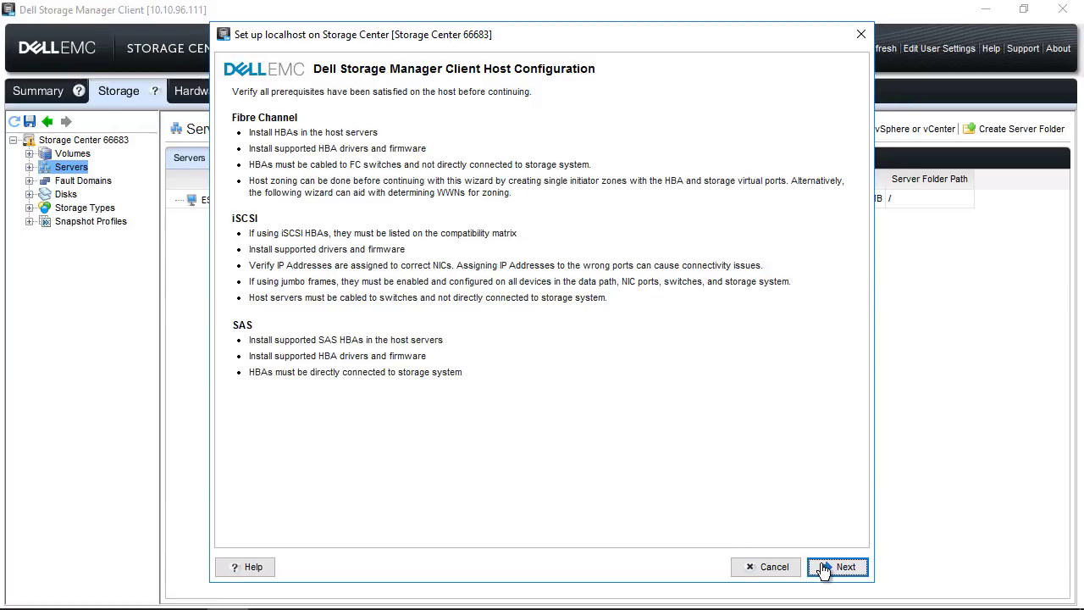
Continue past the prerequisites and create server SERVER39 on Storage Center 66683.
click(842, 574)
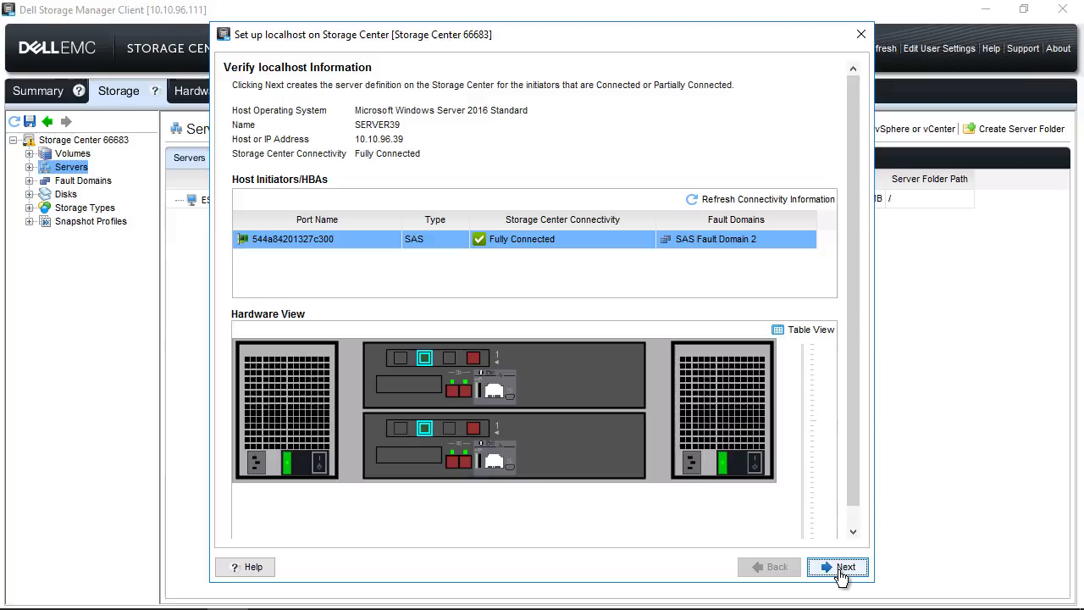
click(841, 570)
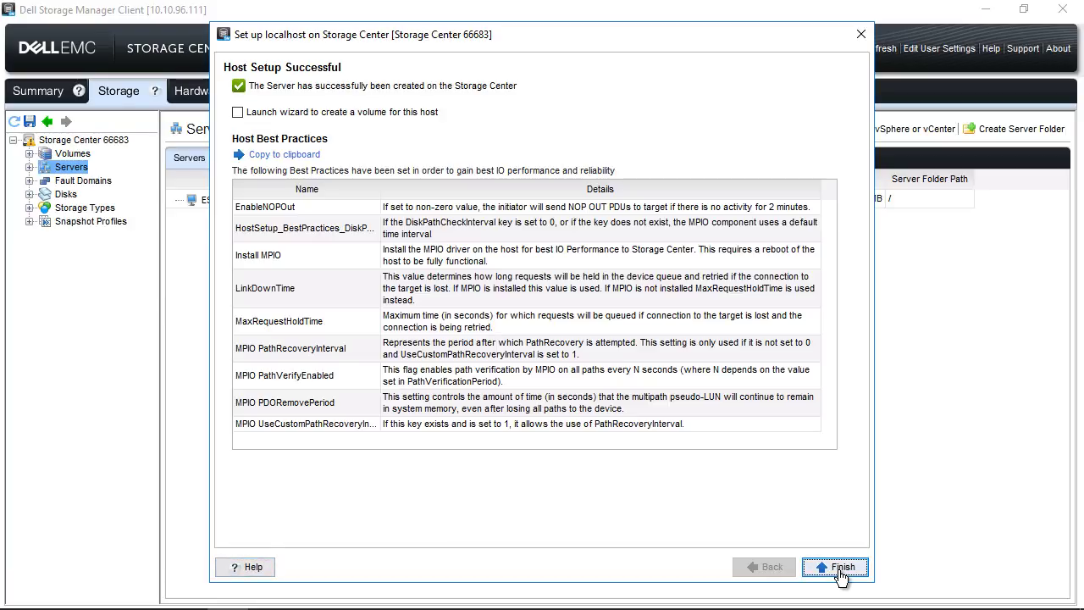
Copy the host best practices list and paste it into a new Notepad window.
click(305, 156)
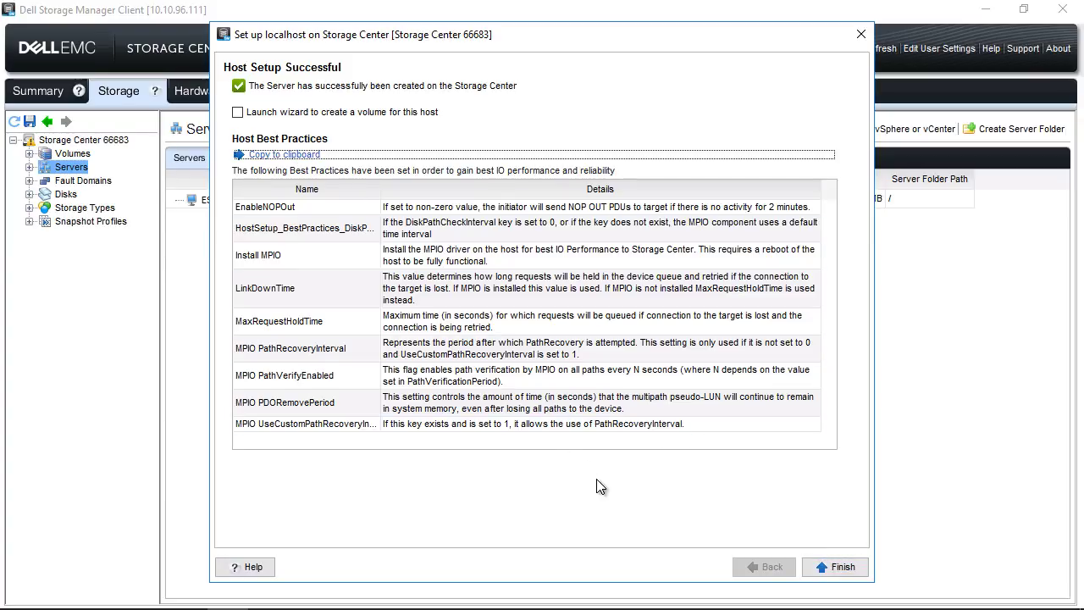
key(super+r)
text(no)
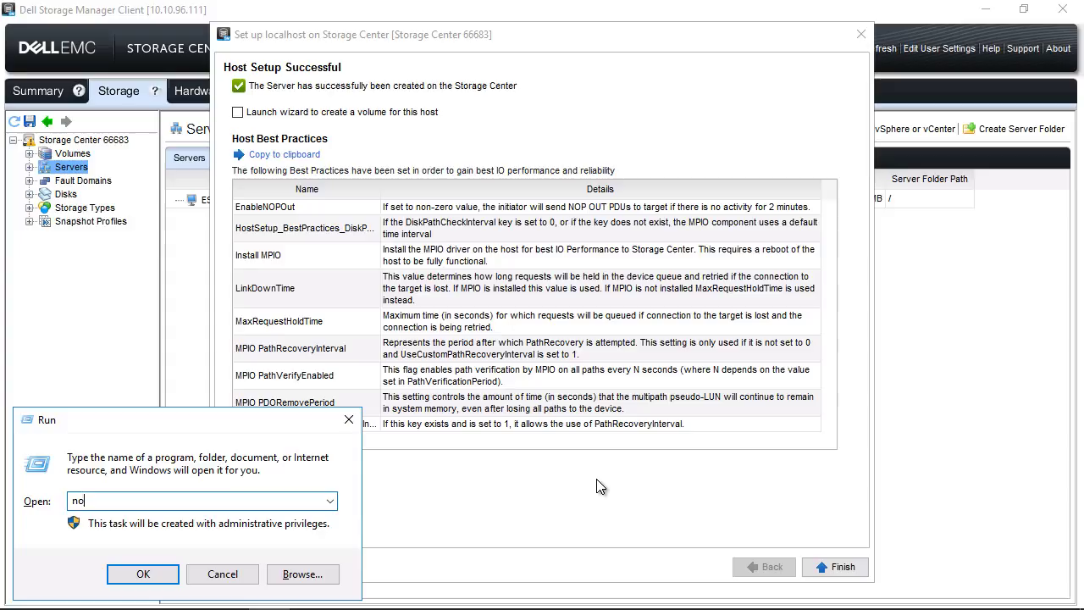
text(tepad)
key(Return)
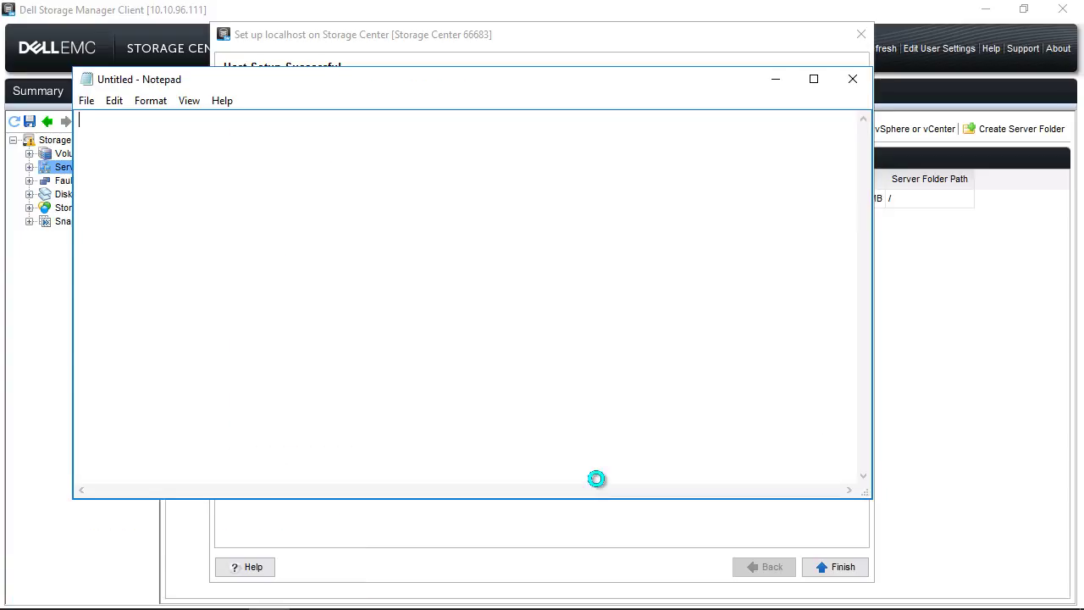
key(ctrl+v)
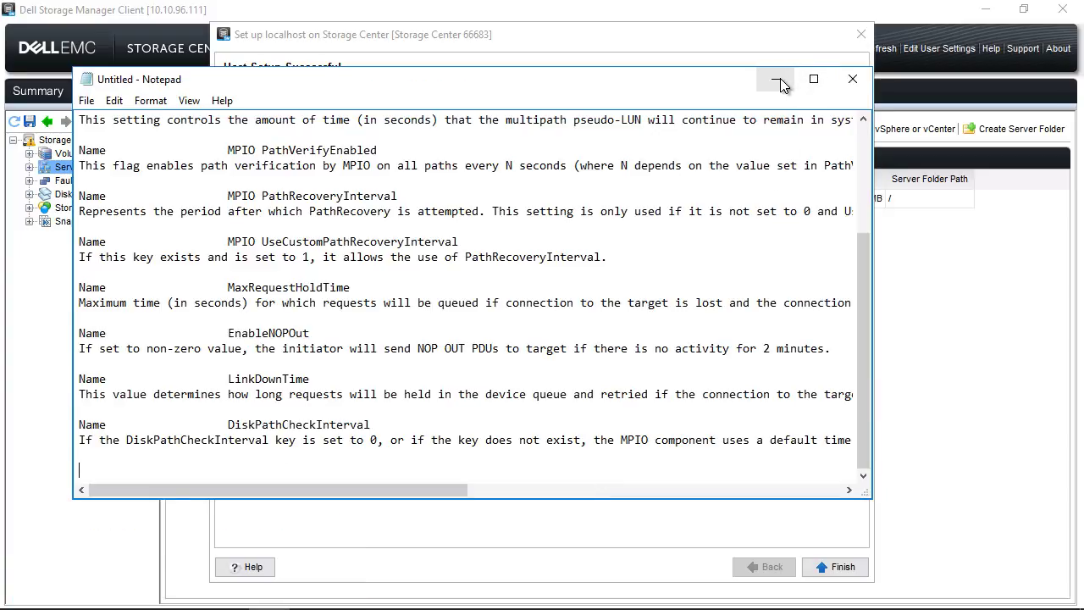
click(774, 80)
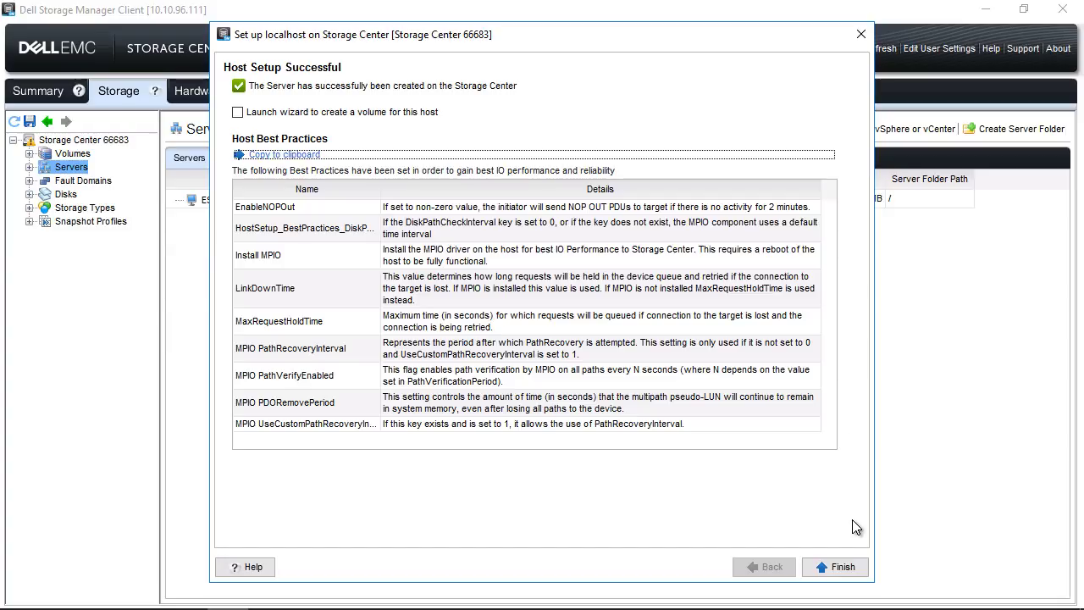
Finish server setup with volume creation queued for this host, acknowledging the MPIO restart notice.
click(238, 113)
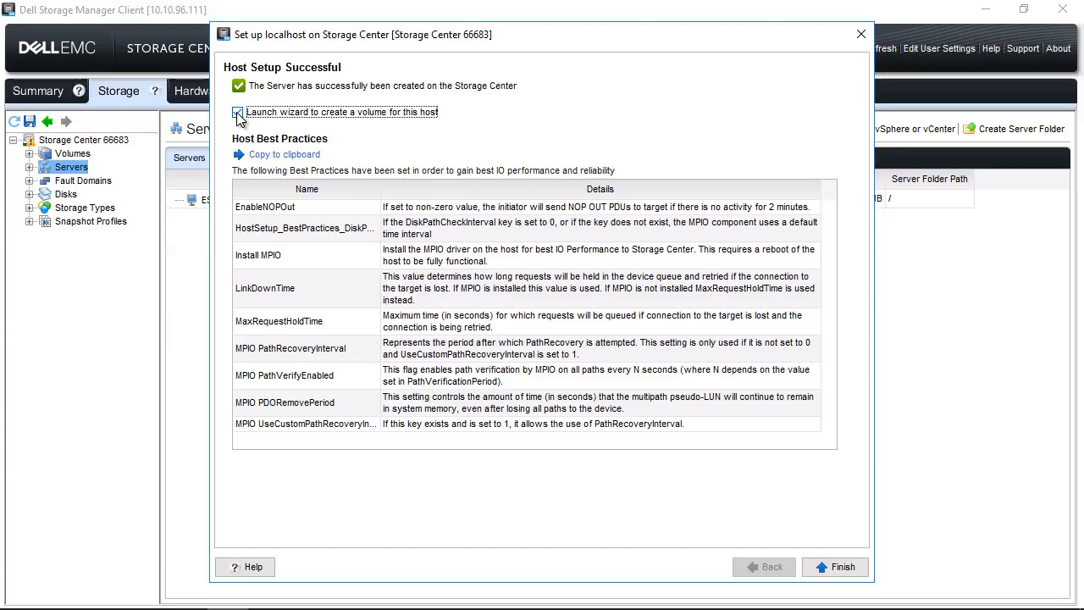
click(840, 568)
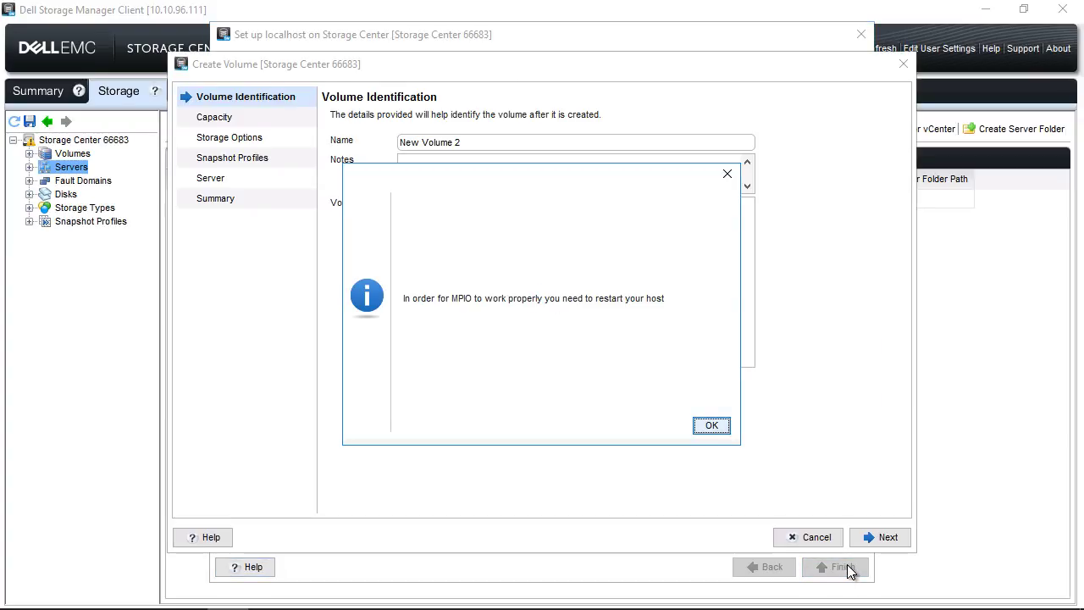
click(711, 426)
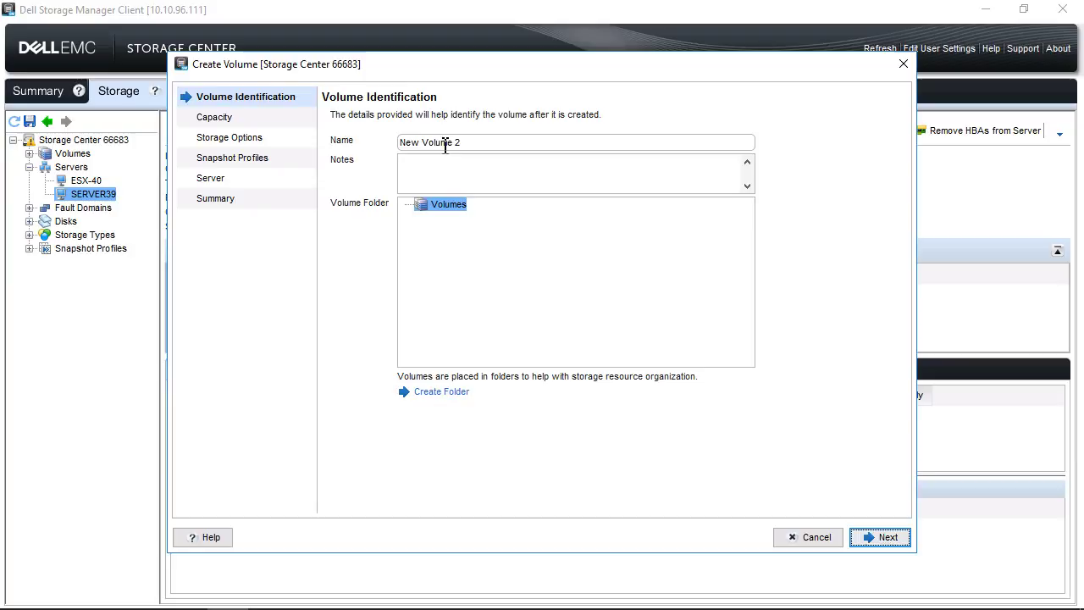
Name the new volume 'Server39 Volume 1' and set its size to 2 TB.
drag(470, 142, 354, 149)
text(Serve)
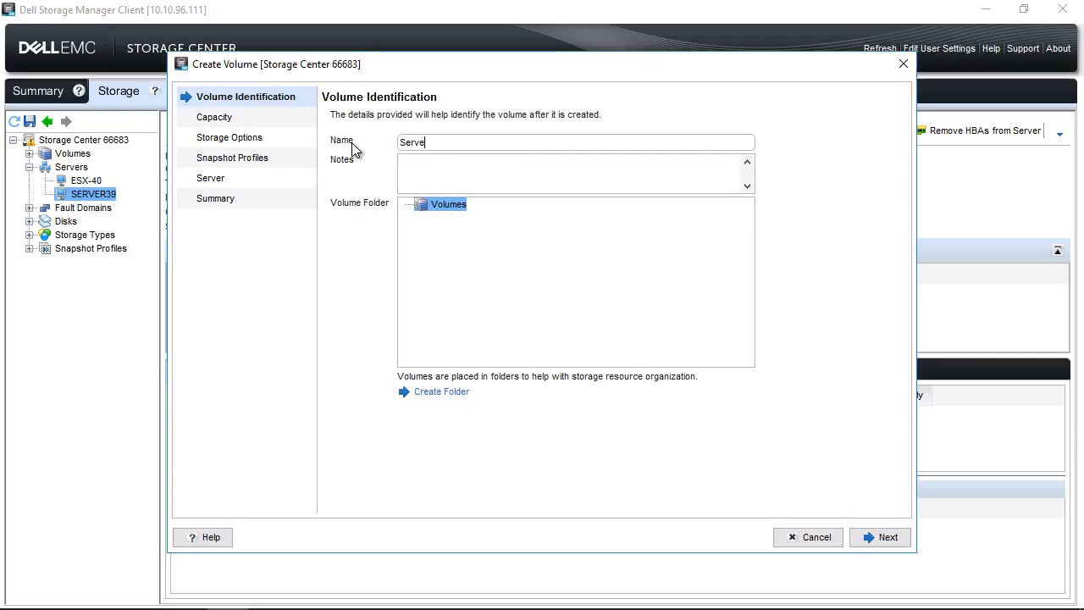
text(r39 Volume 1)
click(883, 537)
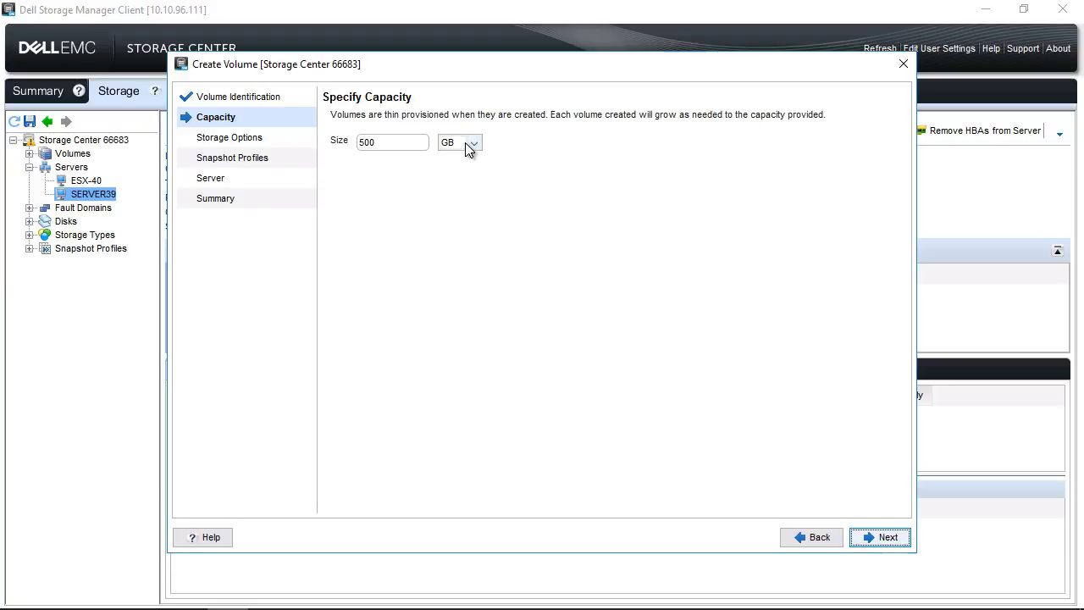
click(366, 144)
text(2)
click(471, 143)
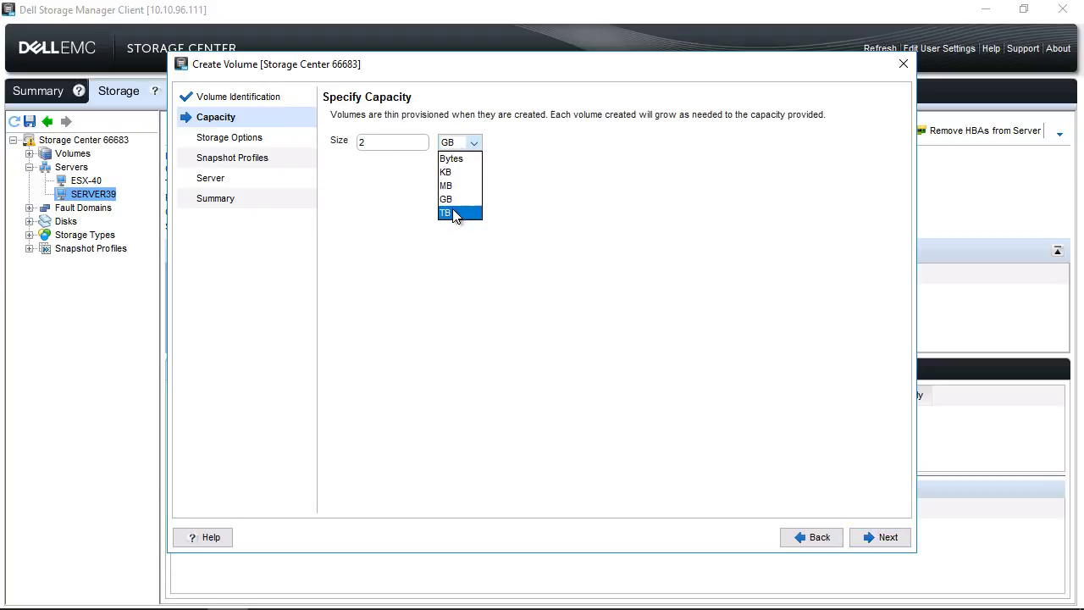
click(452, 213)
Accept default storage options, the Daily snapshot profile and SERVER39 mapping, then create the volume.
click(885, 537)
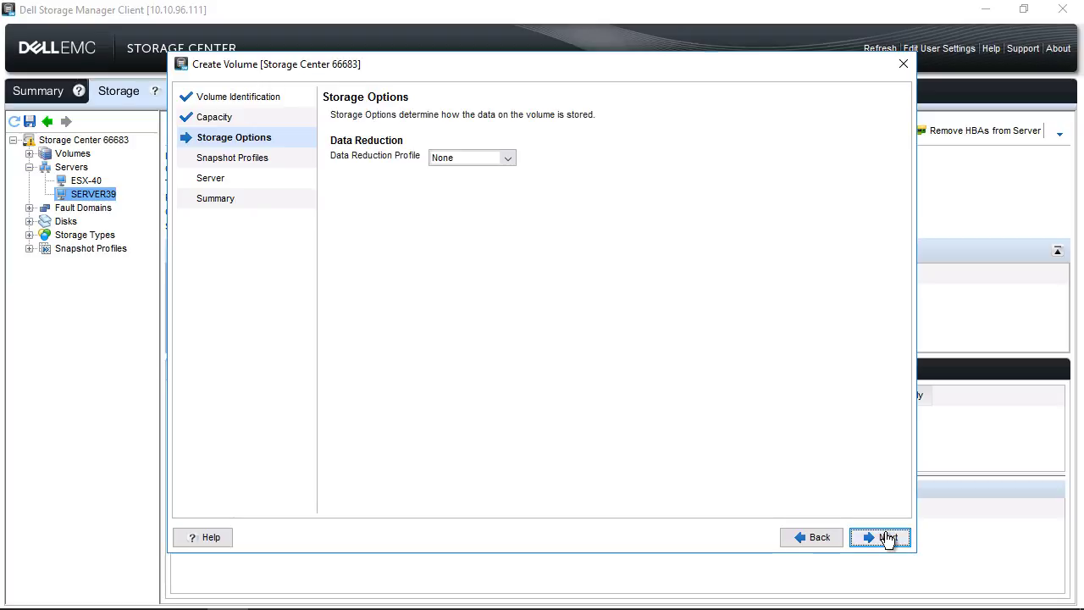
click(887, 538)
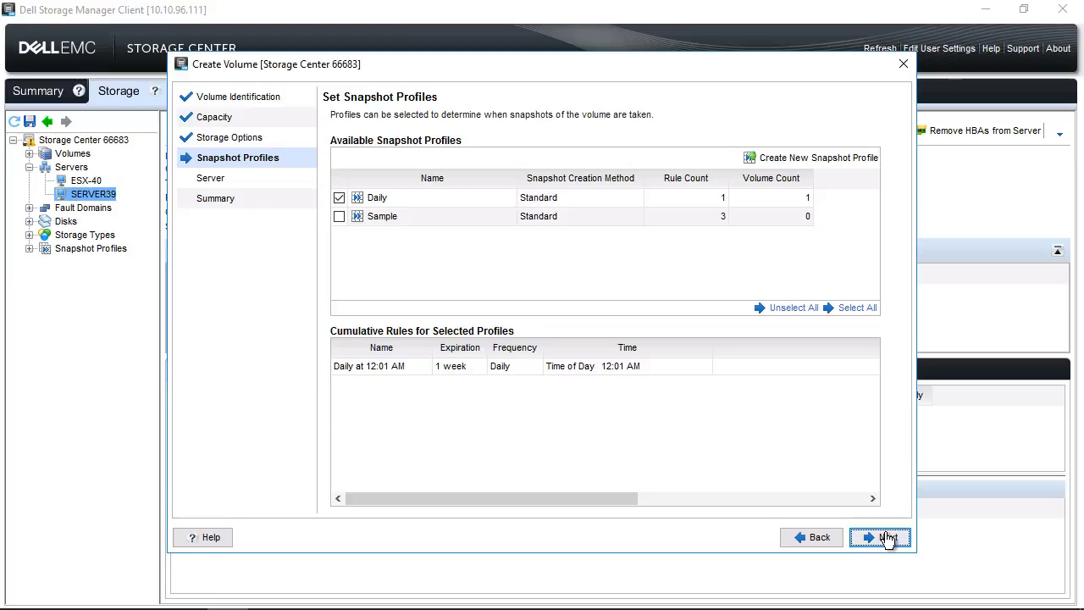
click(886, 539)
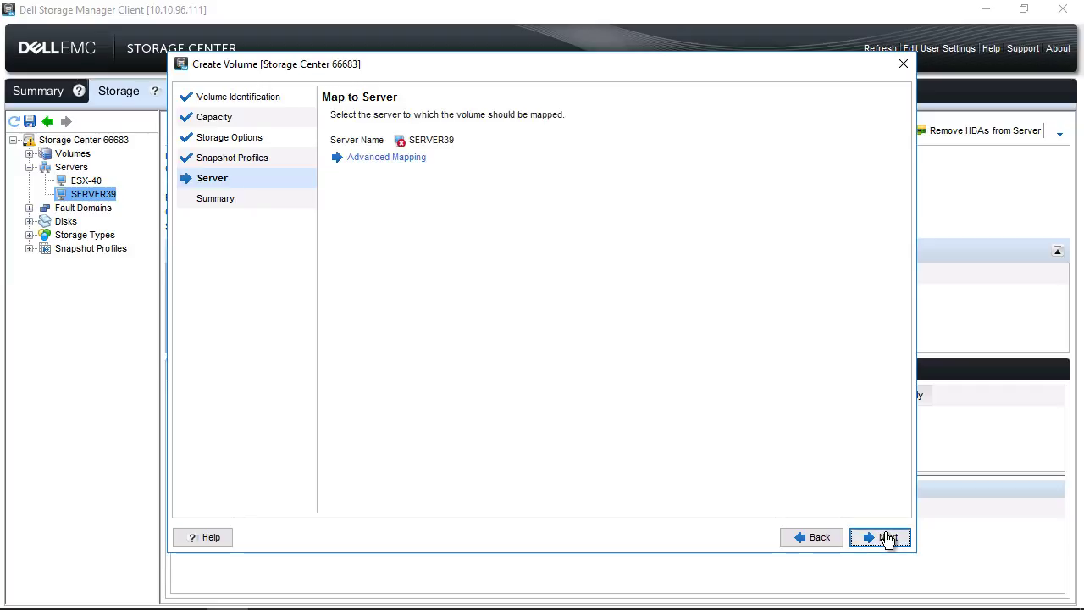
click(886, 539)
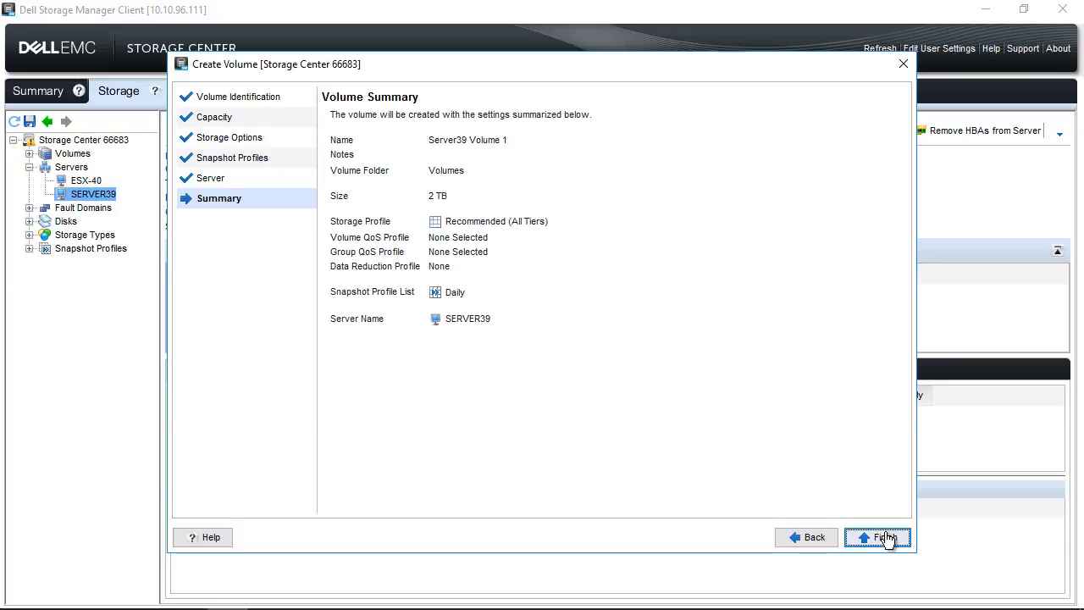
click(887, 539)
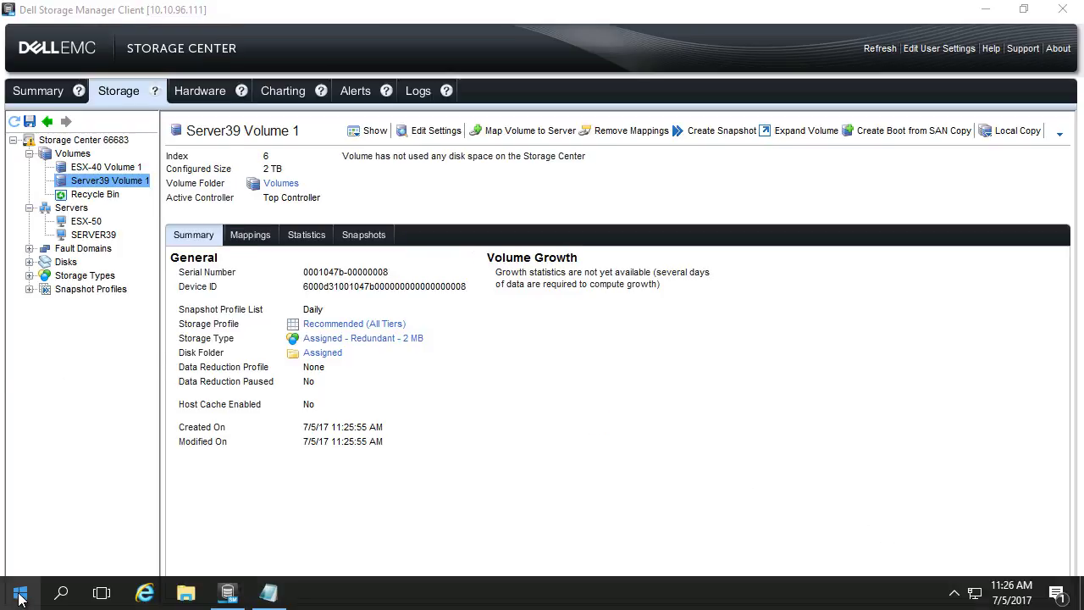
Launch Disk Management from the Start button's Win+X shortcut menu.
right_click(18, 593)
mouse_move(214, 547)
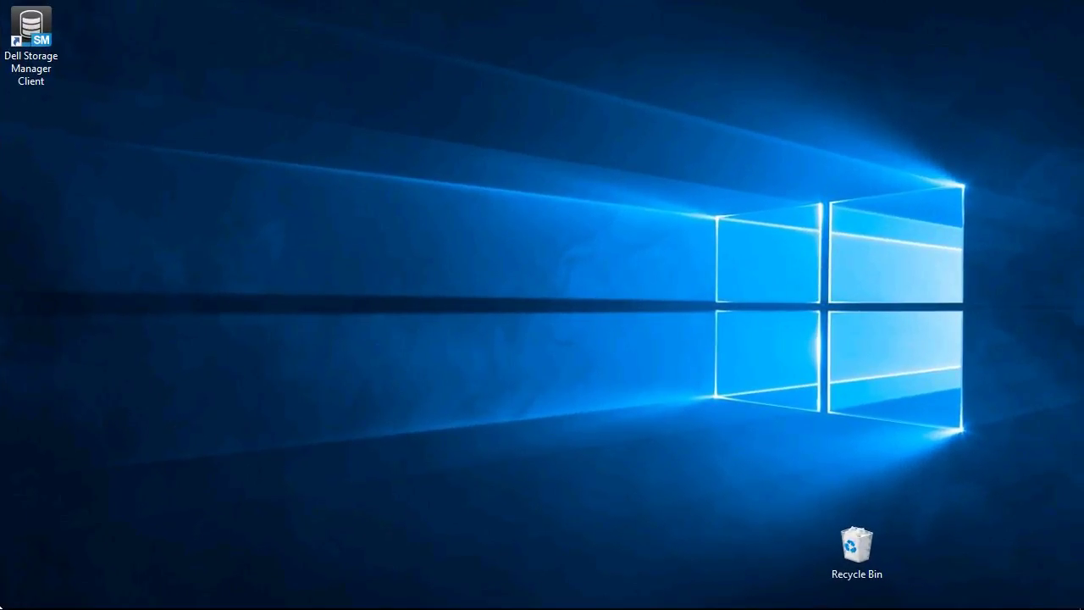
right_click(13, 596)
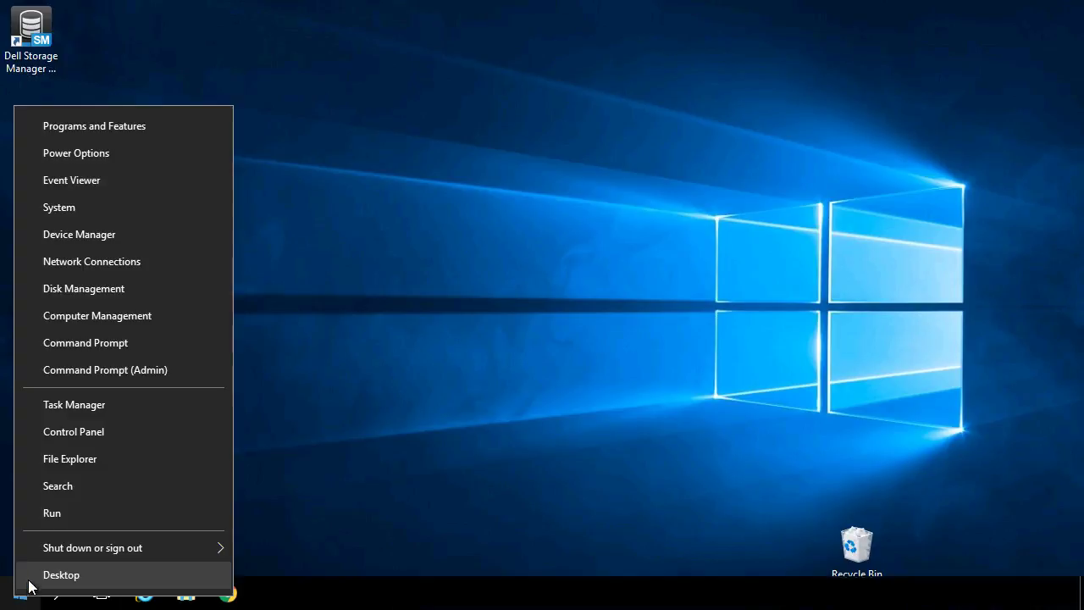
click(114, 290)
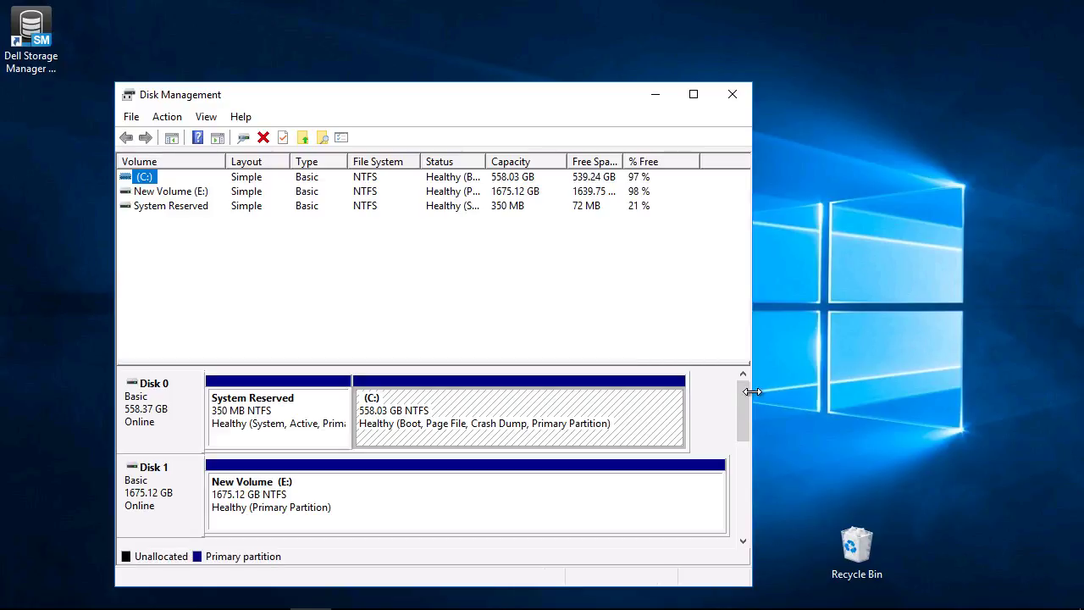
Bring the offline 2048 GB Disk 2 online.
drag(745, 422, 744, 444)
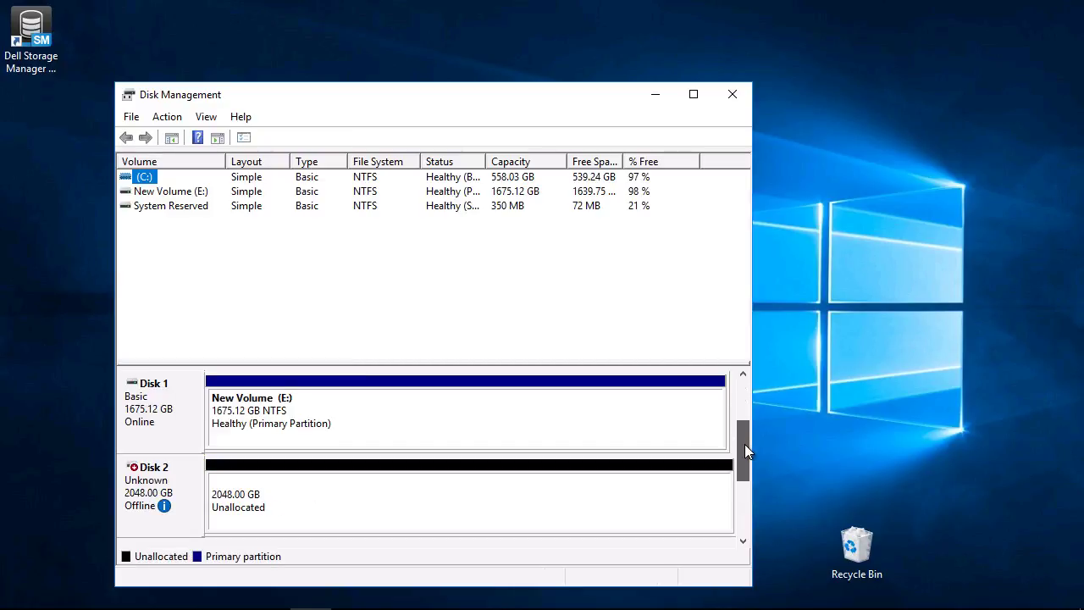
right_click(152, 484)
click(197, 493)
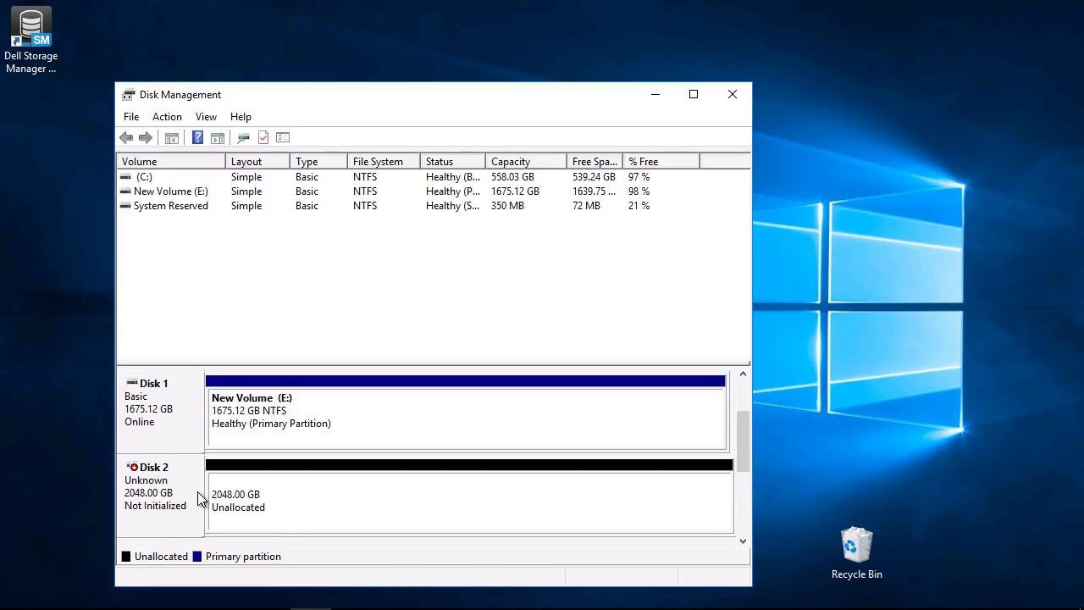
Initialize Disk 2 with the GPT partition style.
right_click(154, 487)
click(183, 498)
click(286, 378)
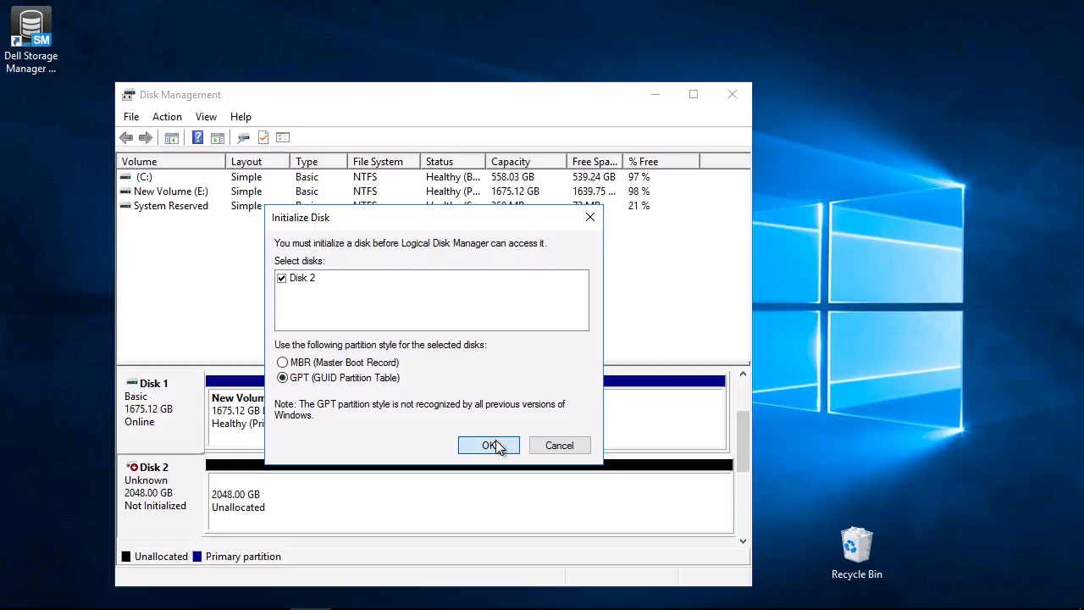
click(491, 446)
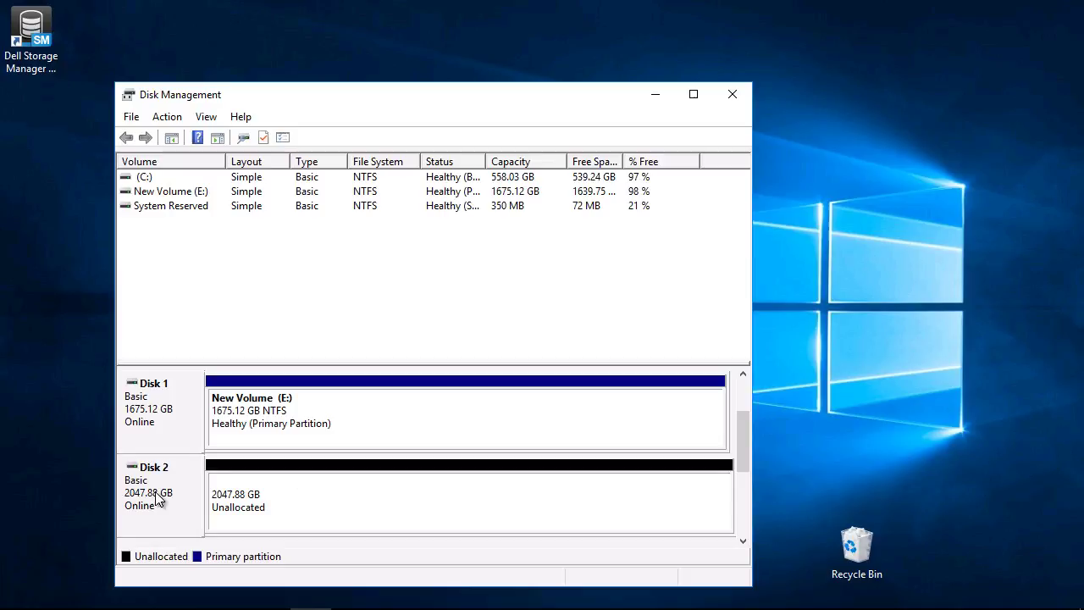
Create a full-size 2097022 MB simple volume on Disk 2 as F:, NTFS quick-formatted 'New Volume'.
right_click(242, 490)
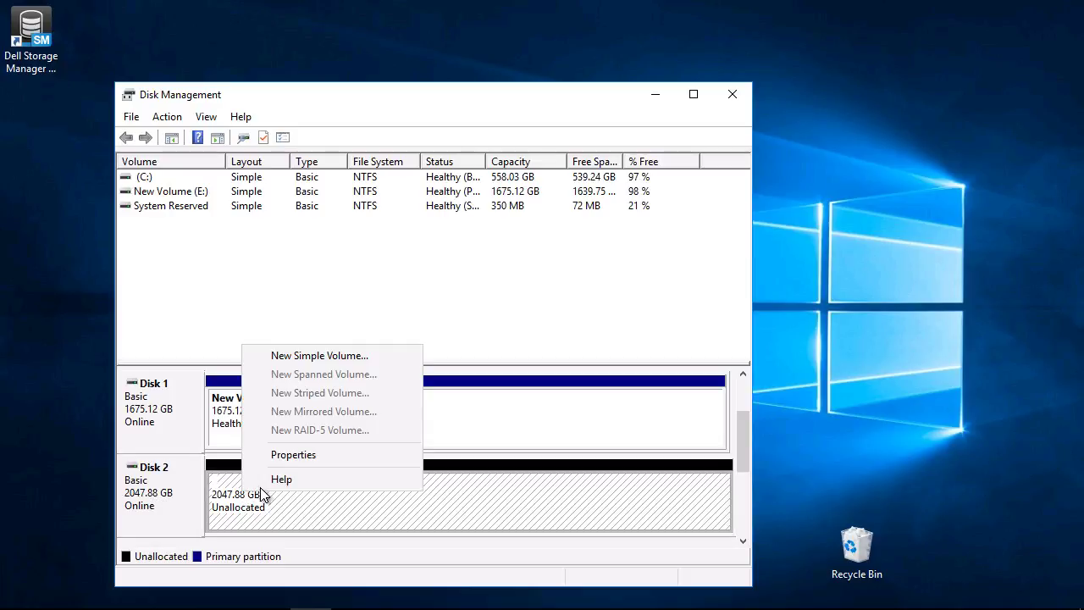
click(315, 356)
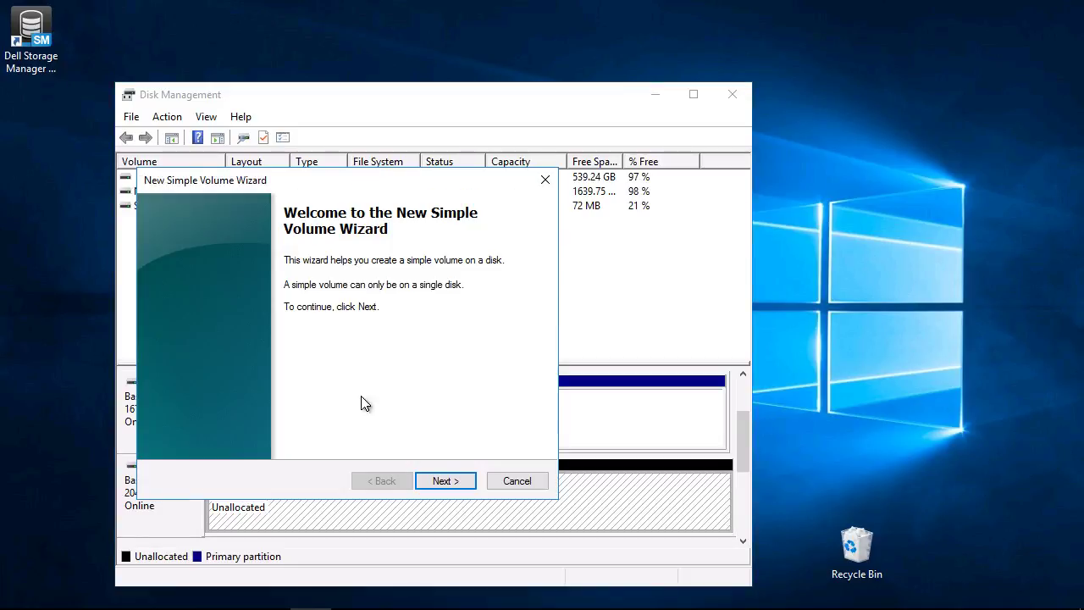
click(452, 480)
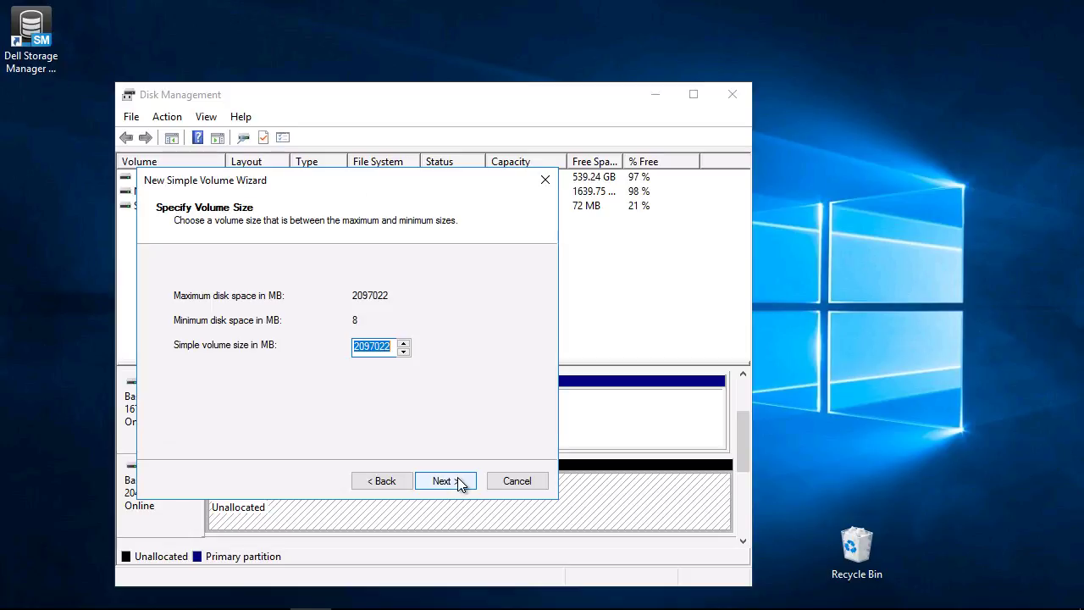
click(456, 481)
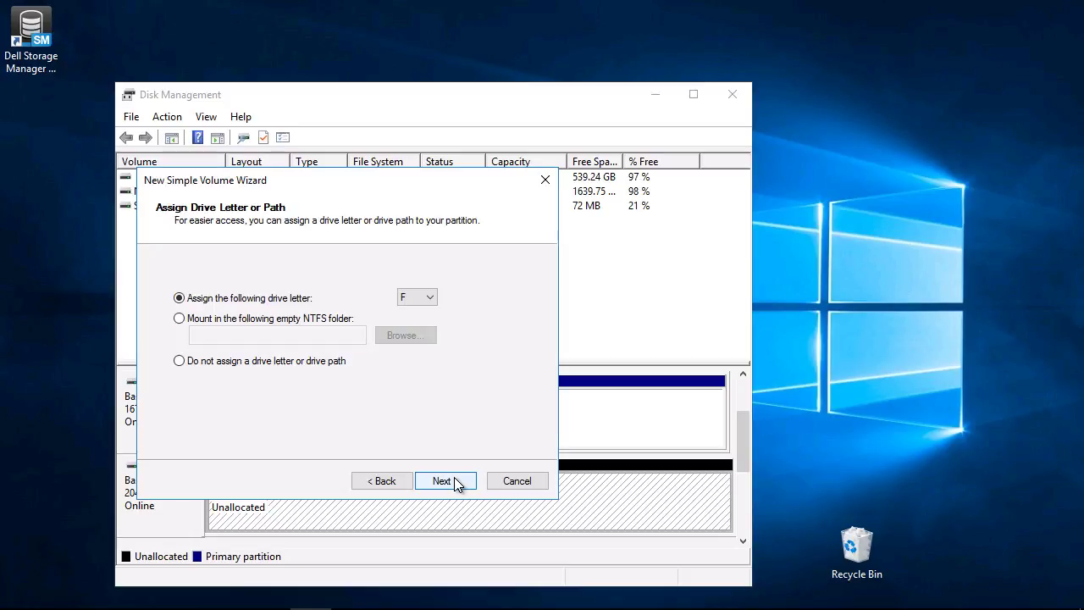
click(456, 480)
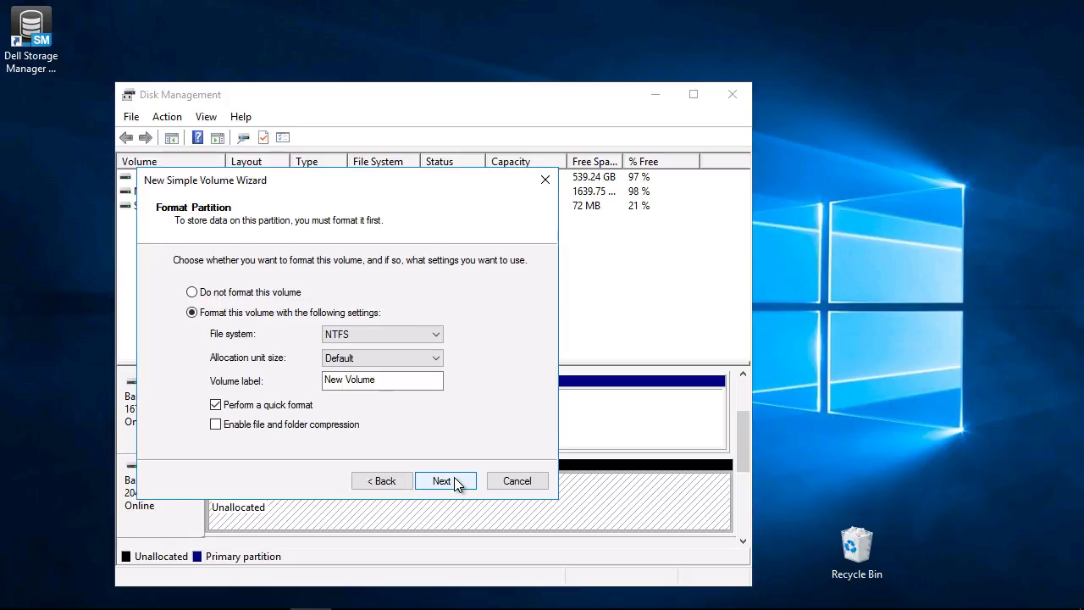
click(455, 481)
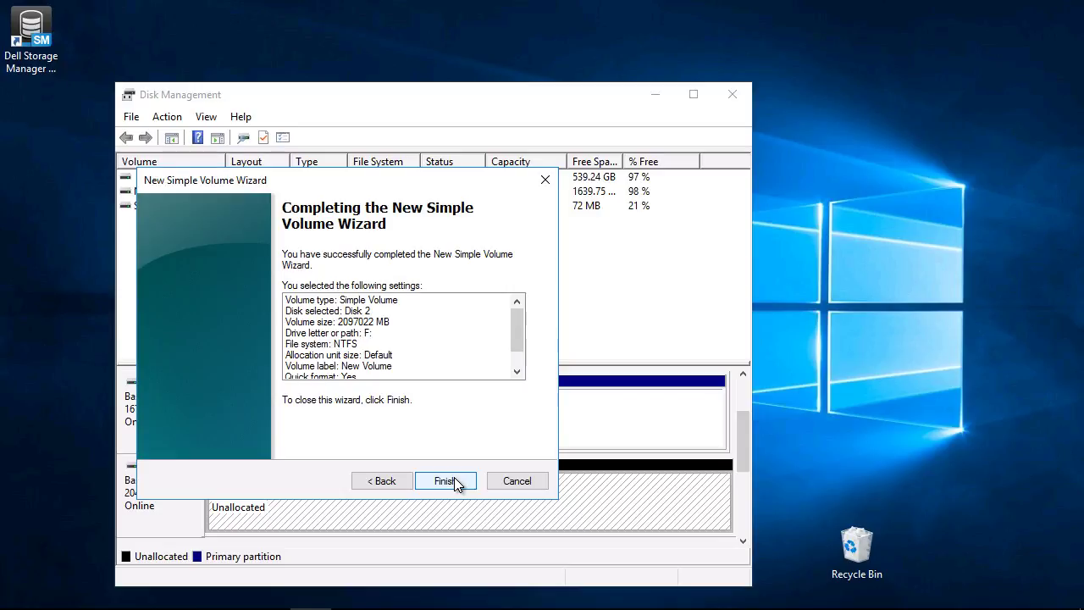
click(456, 481)
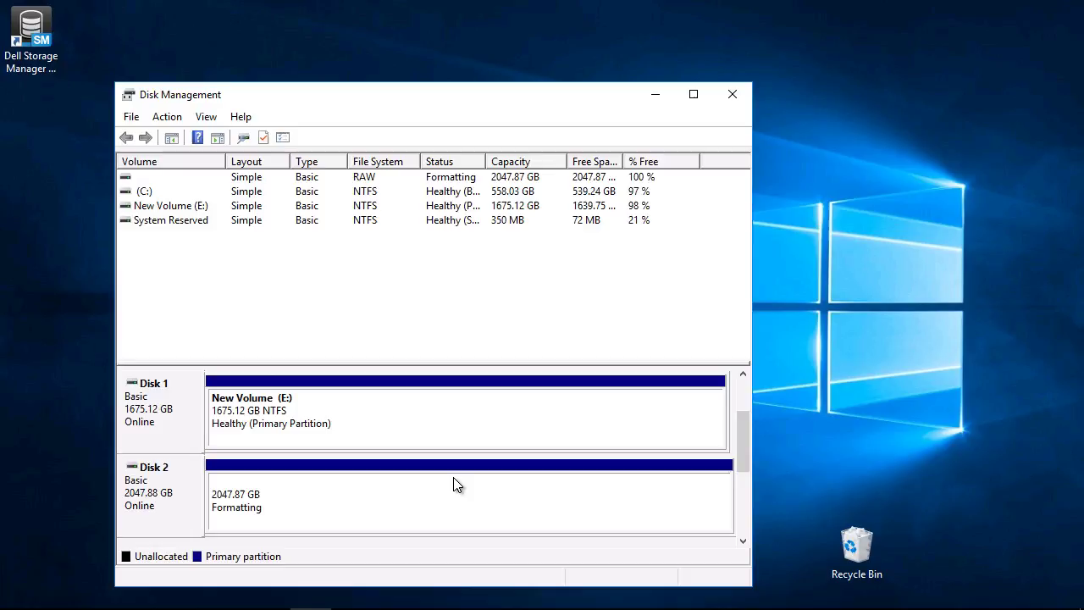